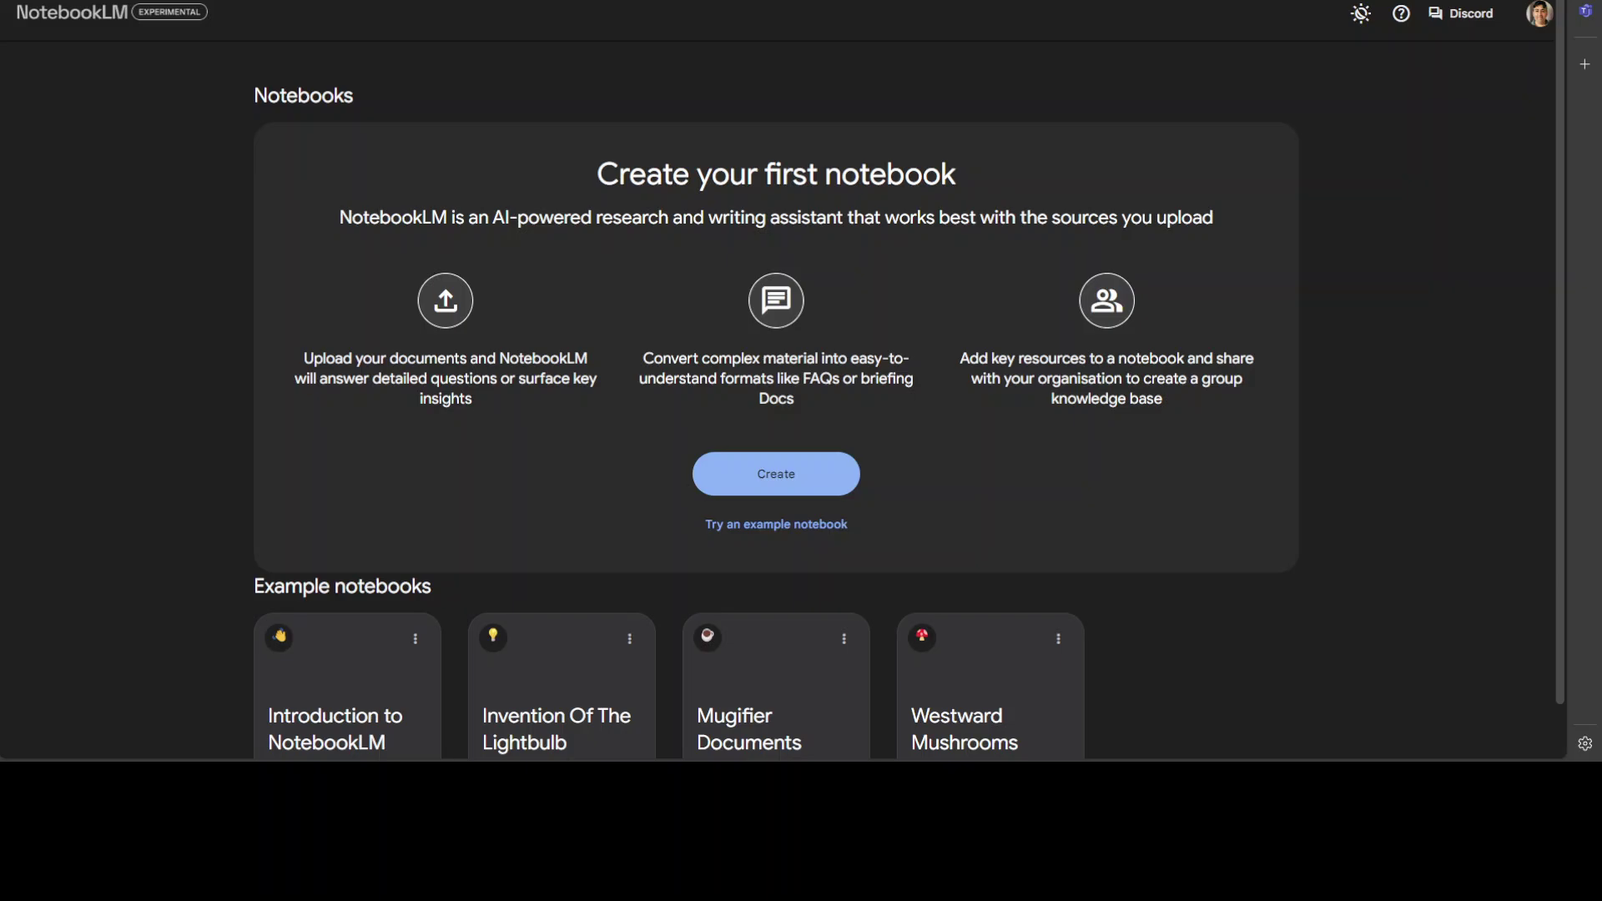
Create a new untitled notebook with mypdf.pdf as its source
left_click(832, 476)
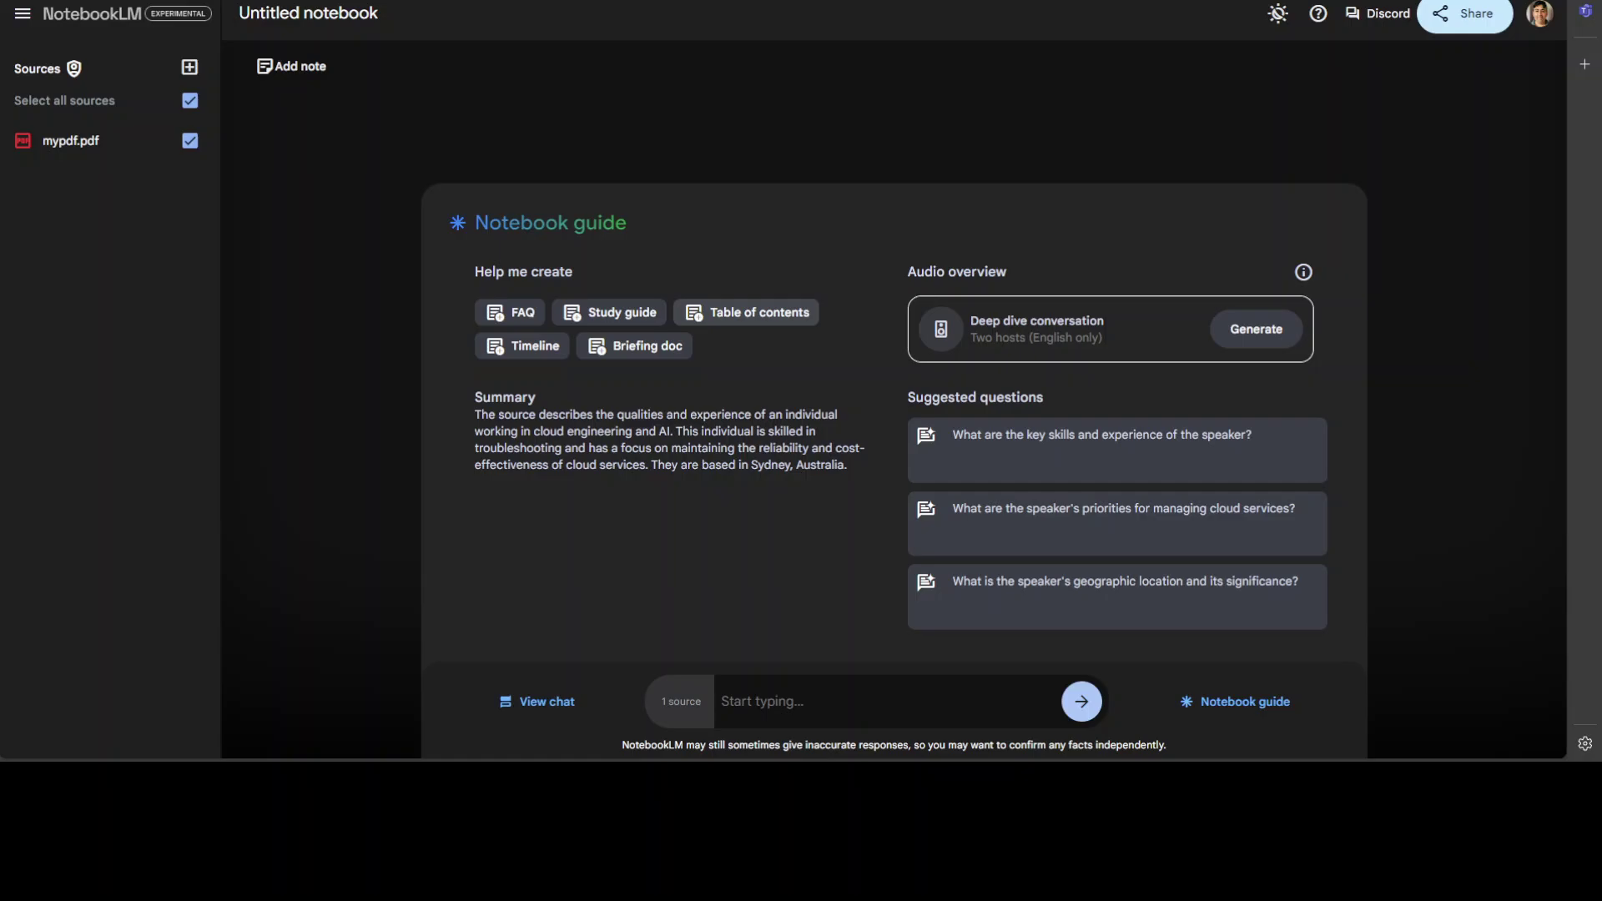
Generate a table of contents from mypdf.pdf and review the saved note 'Understanding Cloud Engineering Expertise: A Focused Summary'
left_click(768, 315)
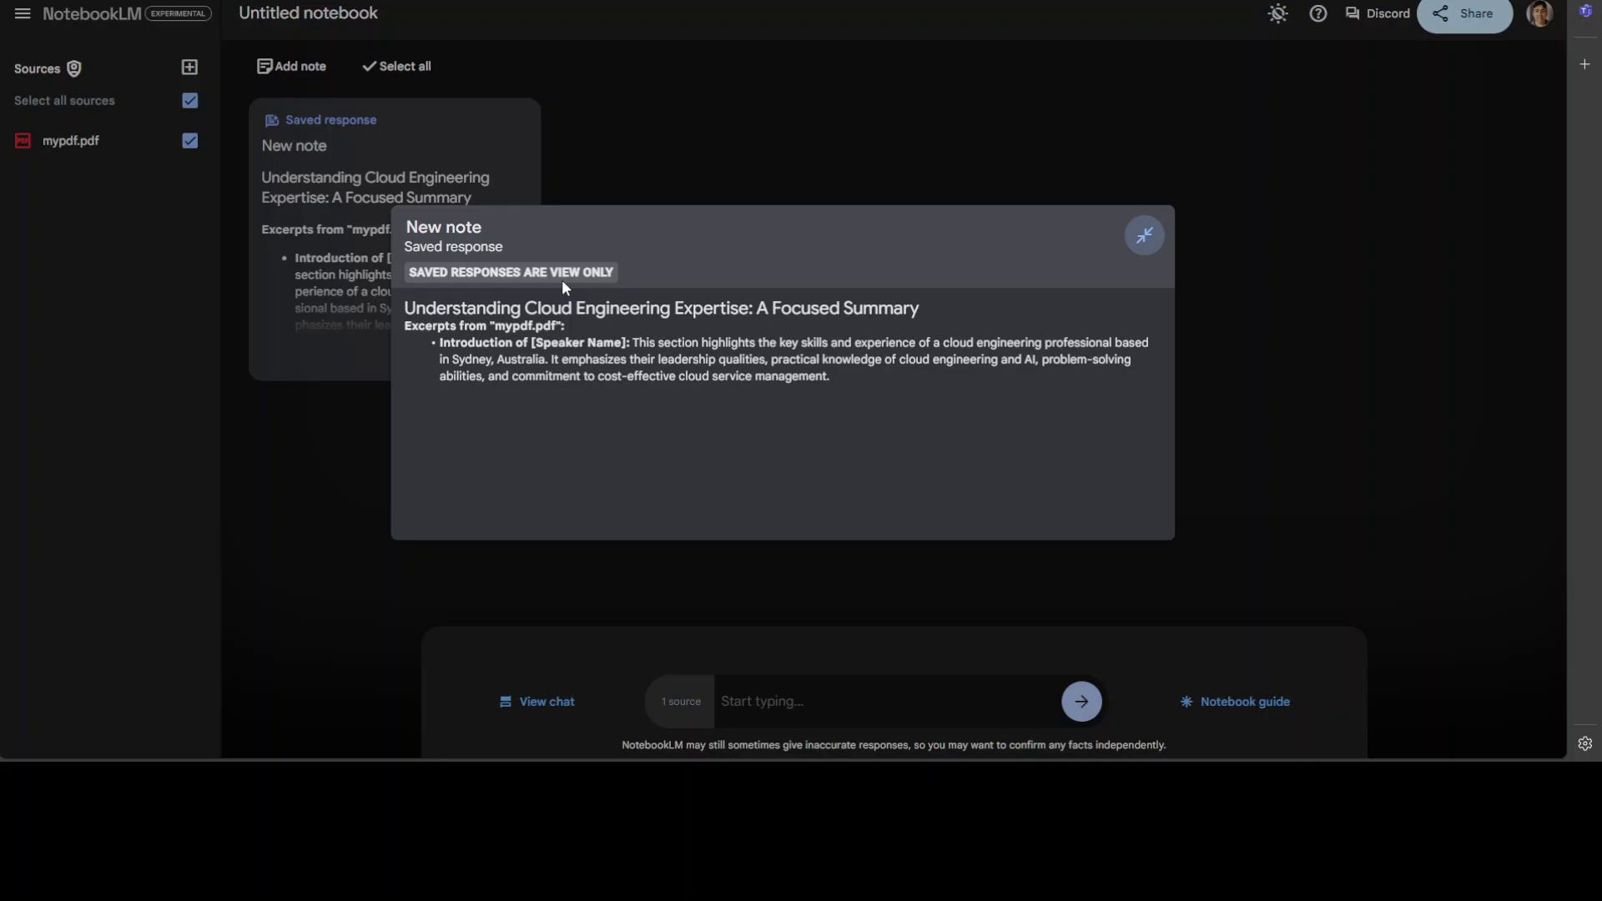
left_click(1143, 235)
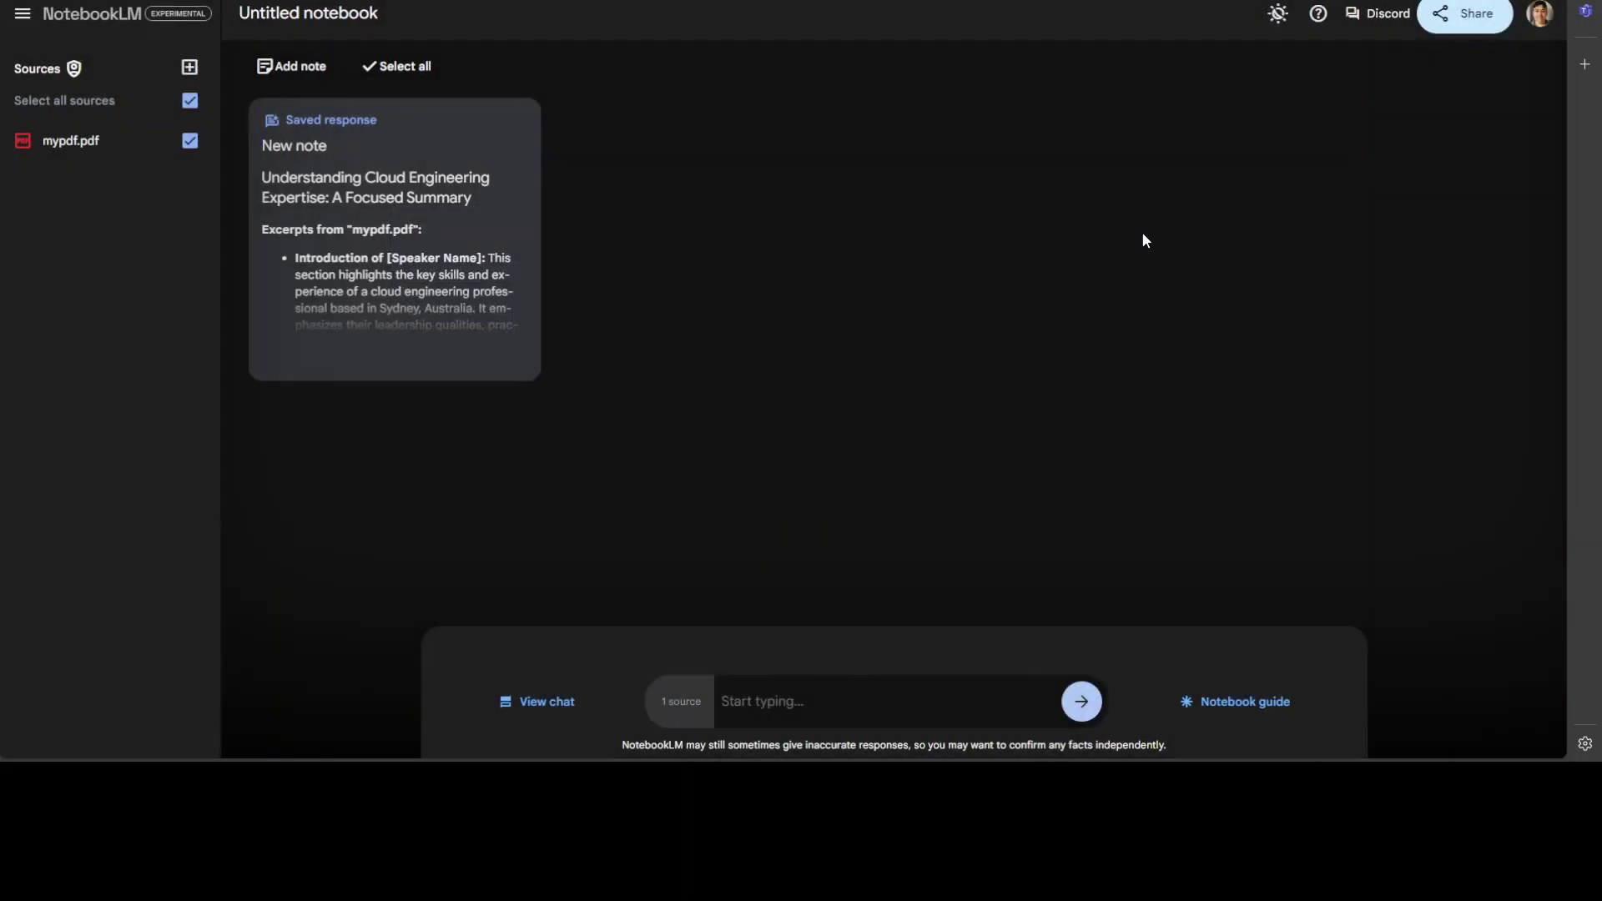
left_click(291, 238)
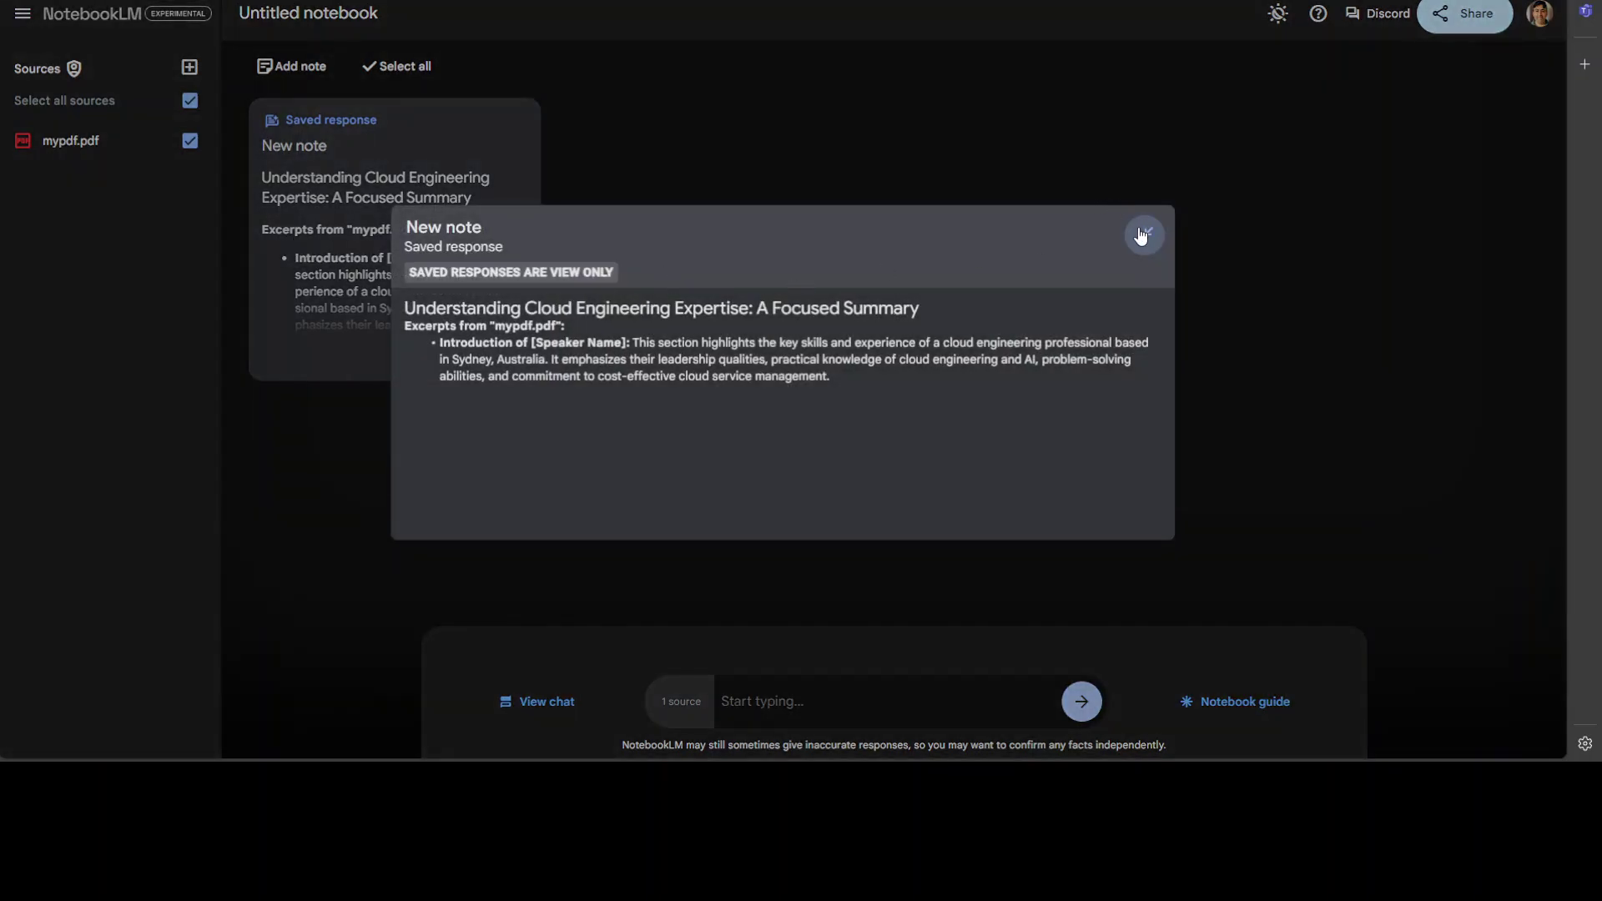
left_click(1143, 234)
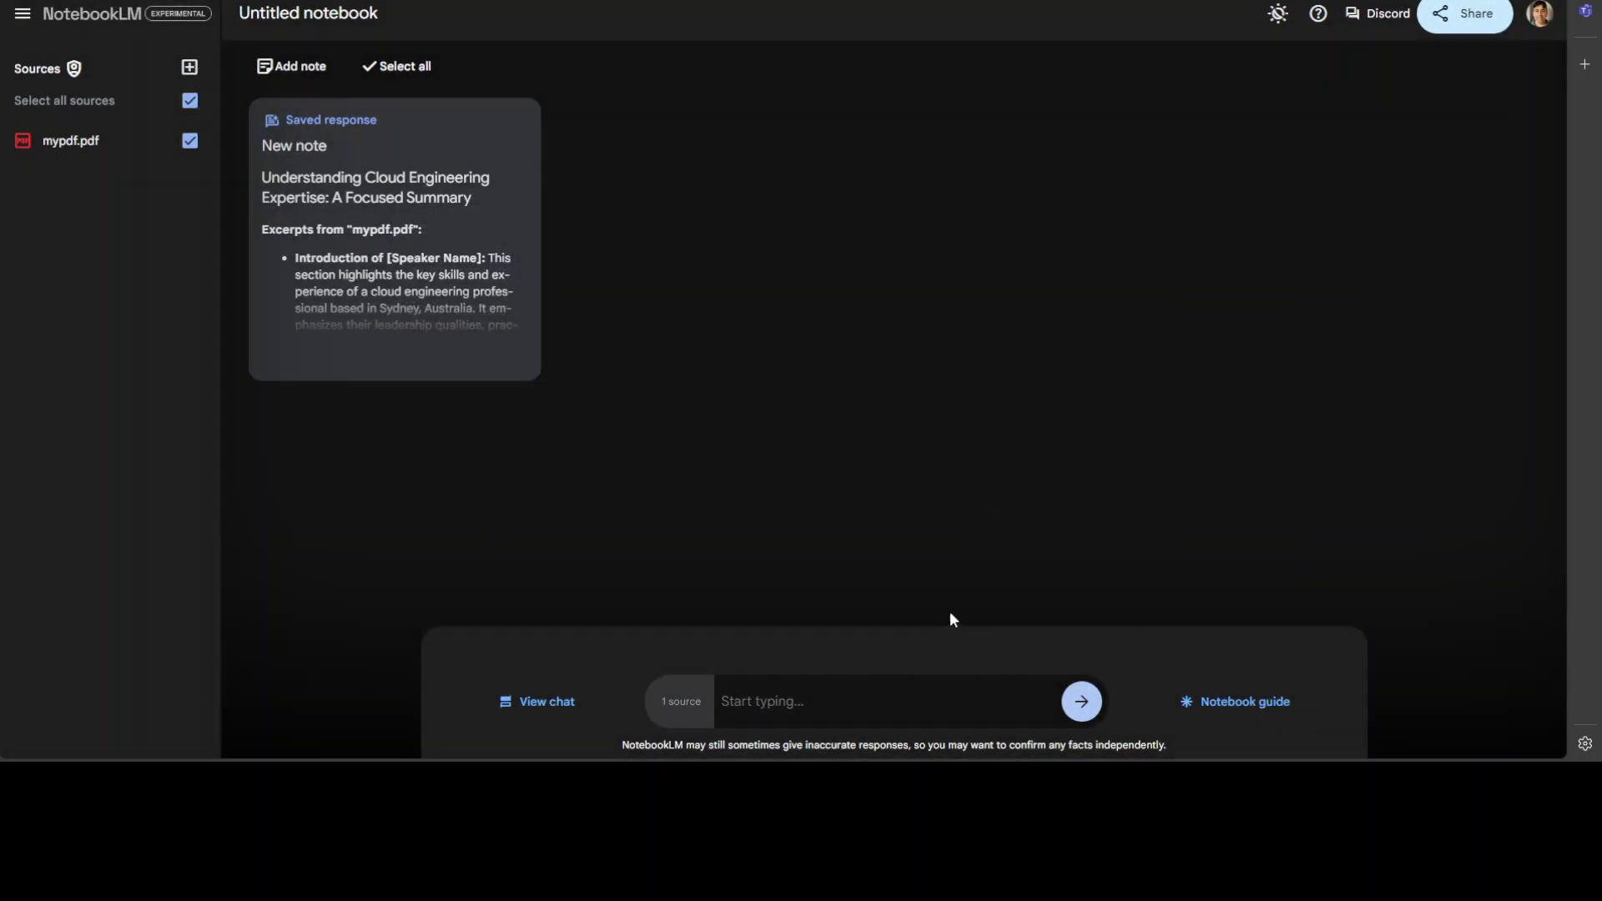
Ask the chat who the person named in mypdf.pdf is, then inspect the answer's citations
left_click(830, 695)
type("who is Fahd Mirza")
key("Return")
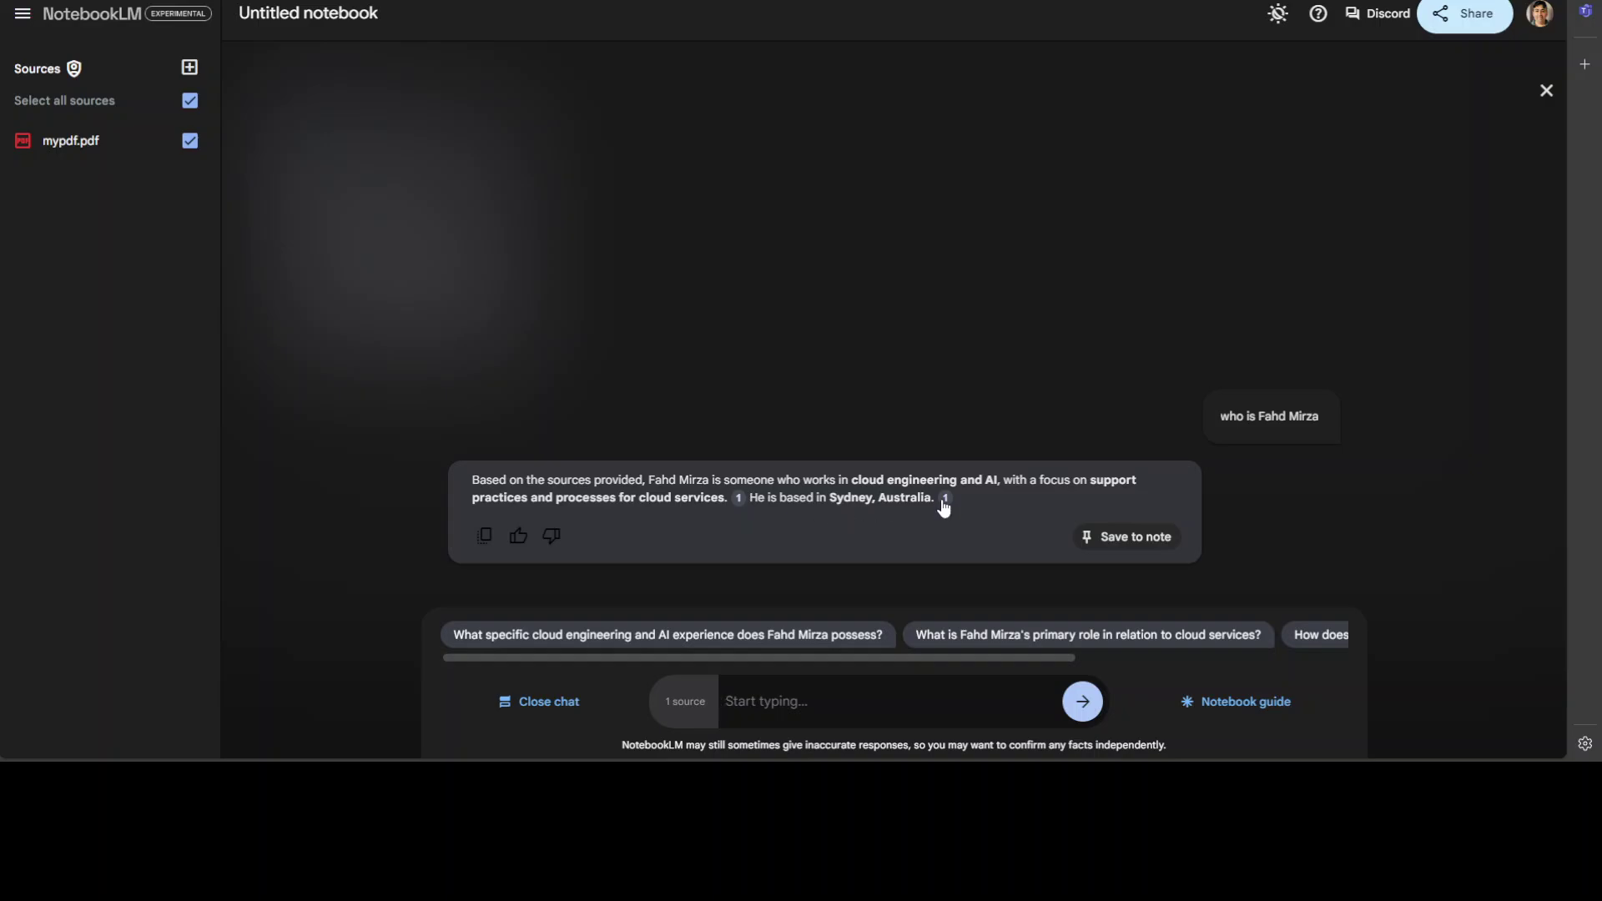
mouse_move(946, 502)
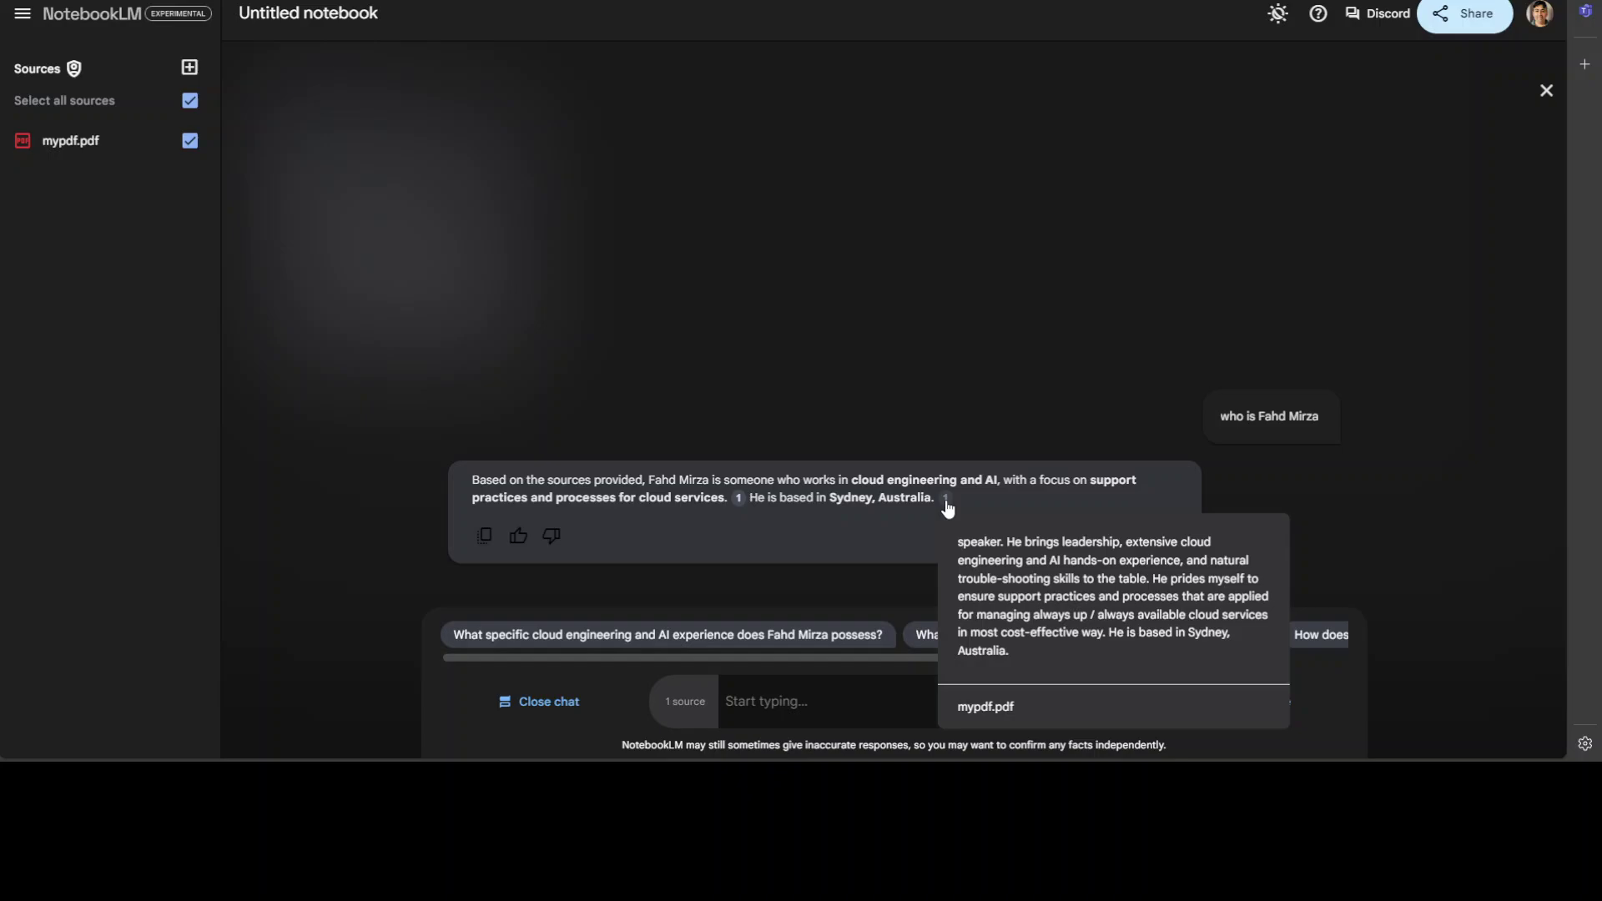
mouse_move(739, 501)
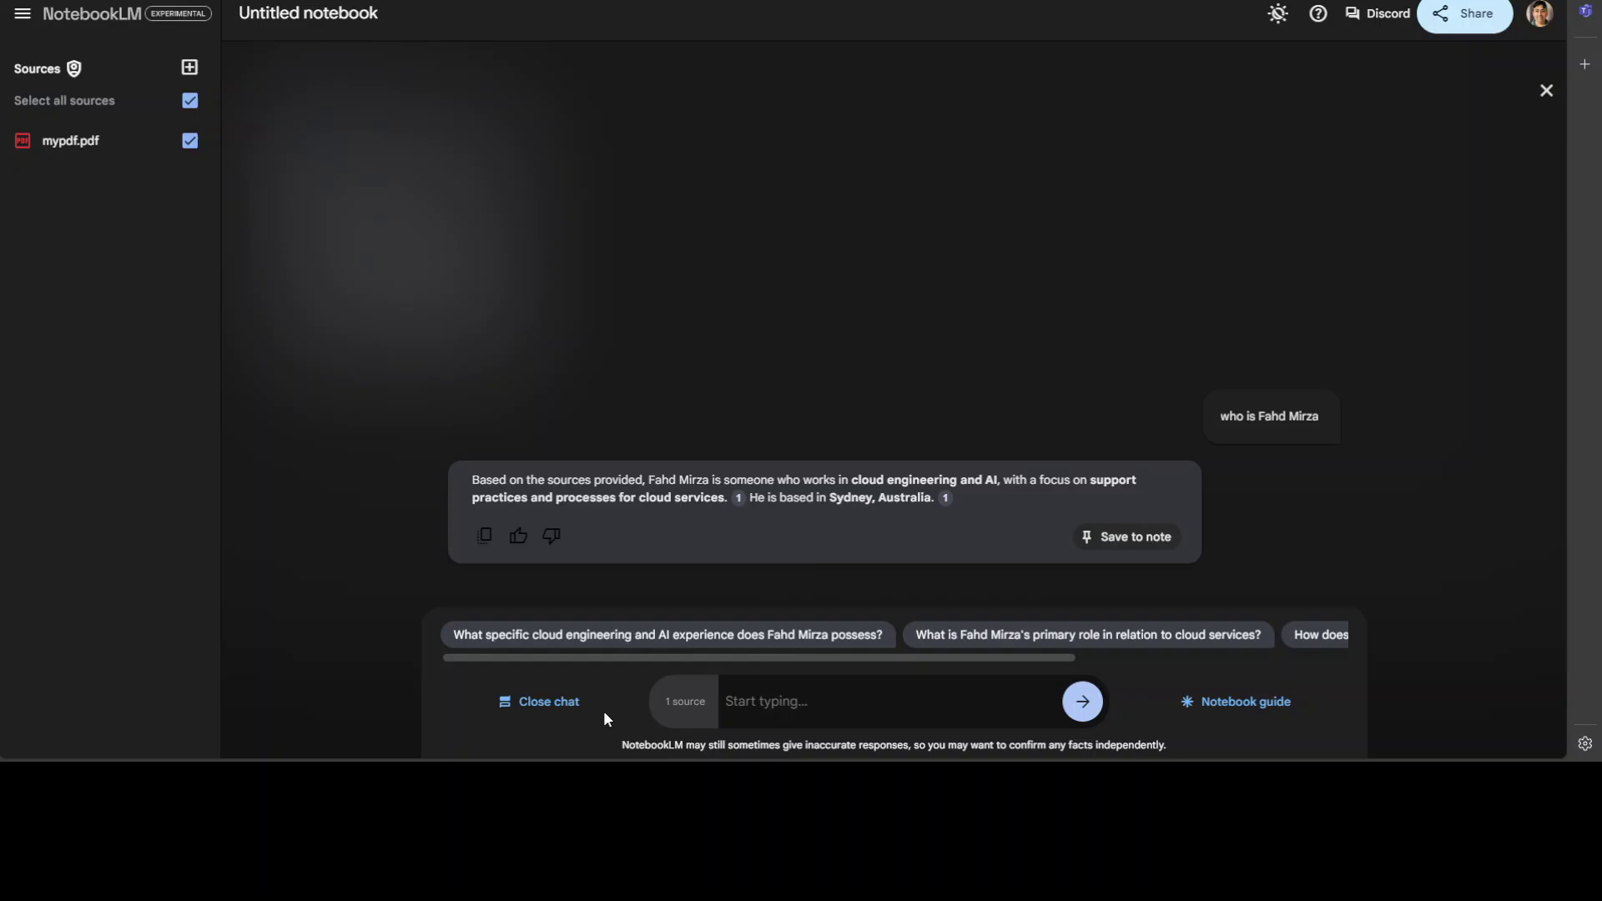
Ask the suggested question about the person's specific cloud and AI experience, then toggle mypdf.pdf off and on
left_click_drag(665, 702, 703, 701)
left_click_drag(657, 662, 590, 665)
left_click(615, 636)
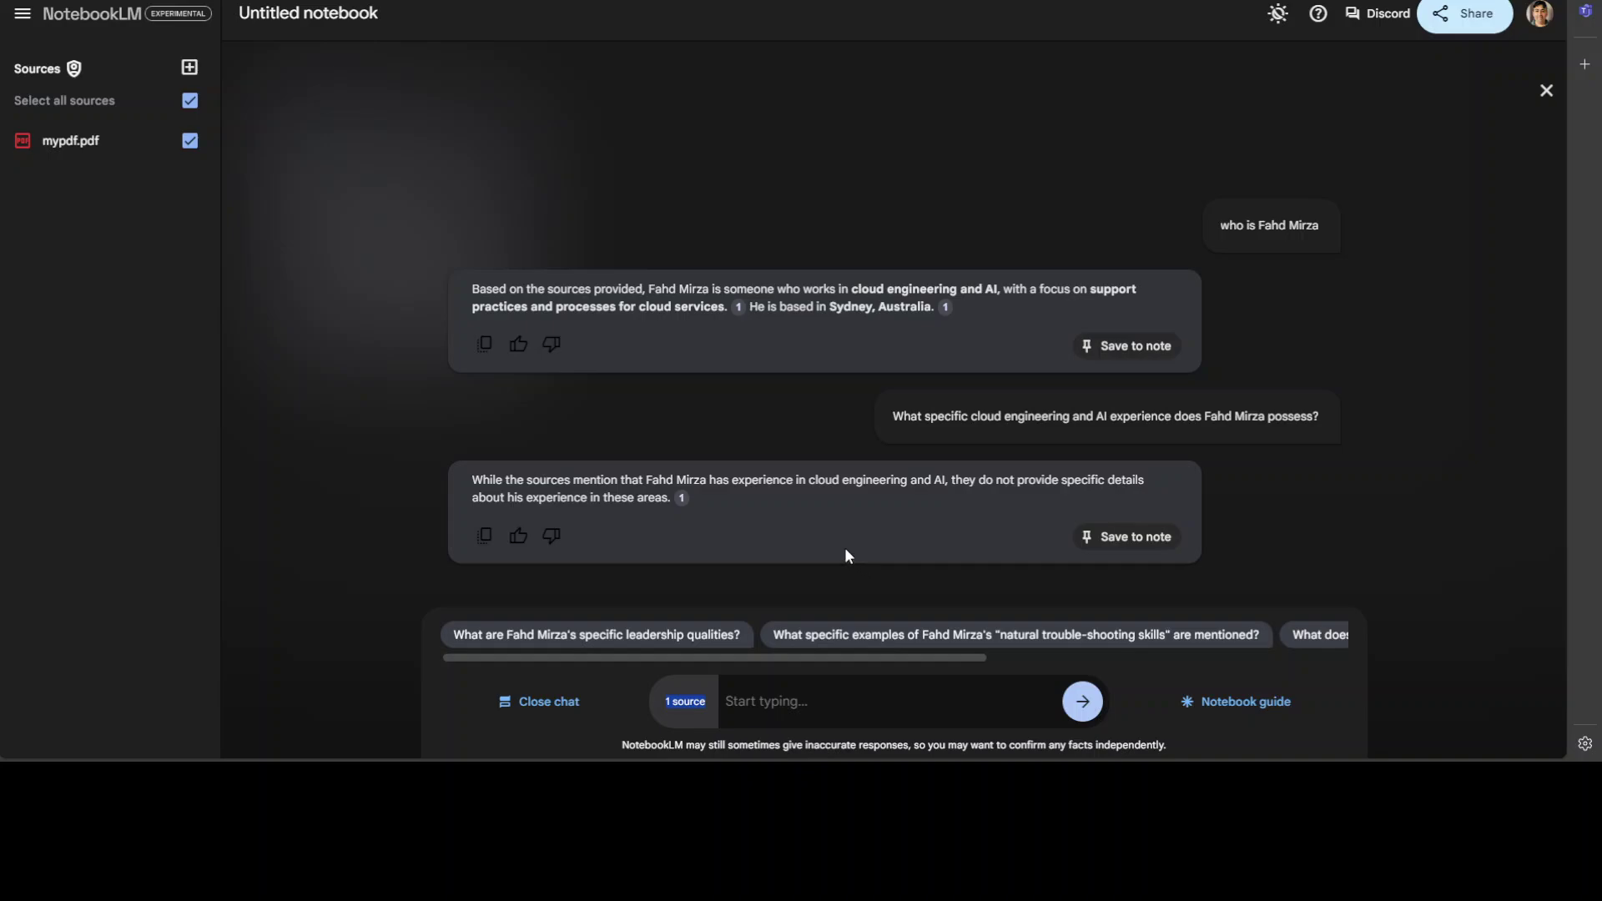
left_click(189, 140)
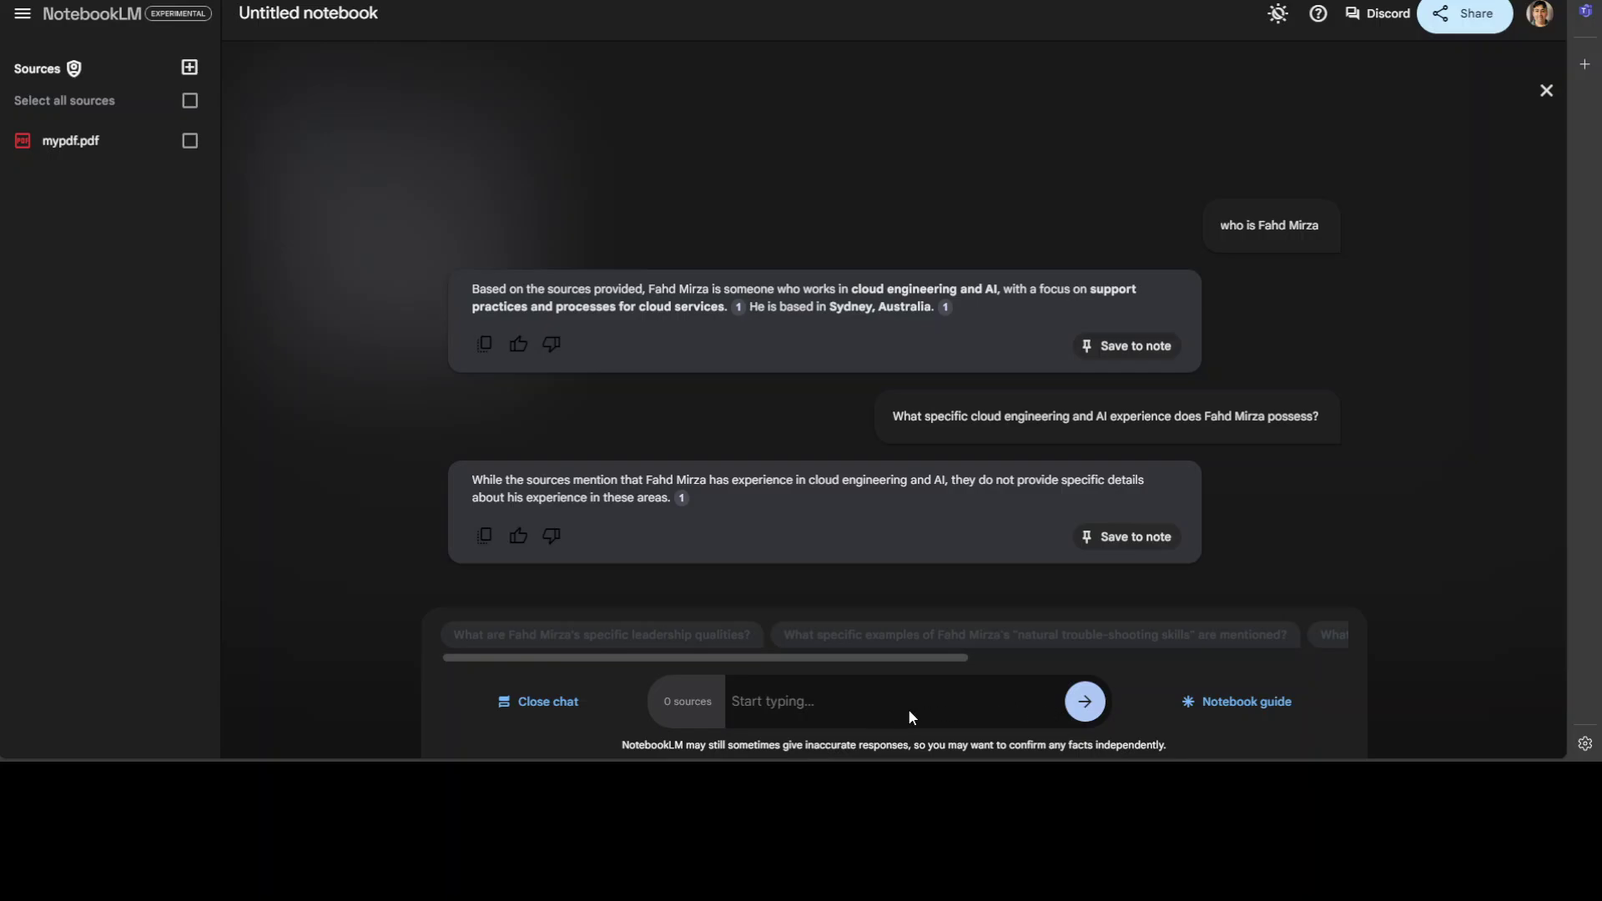
left_click(190, 140)
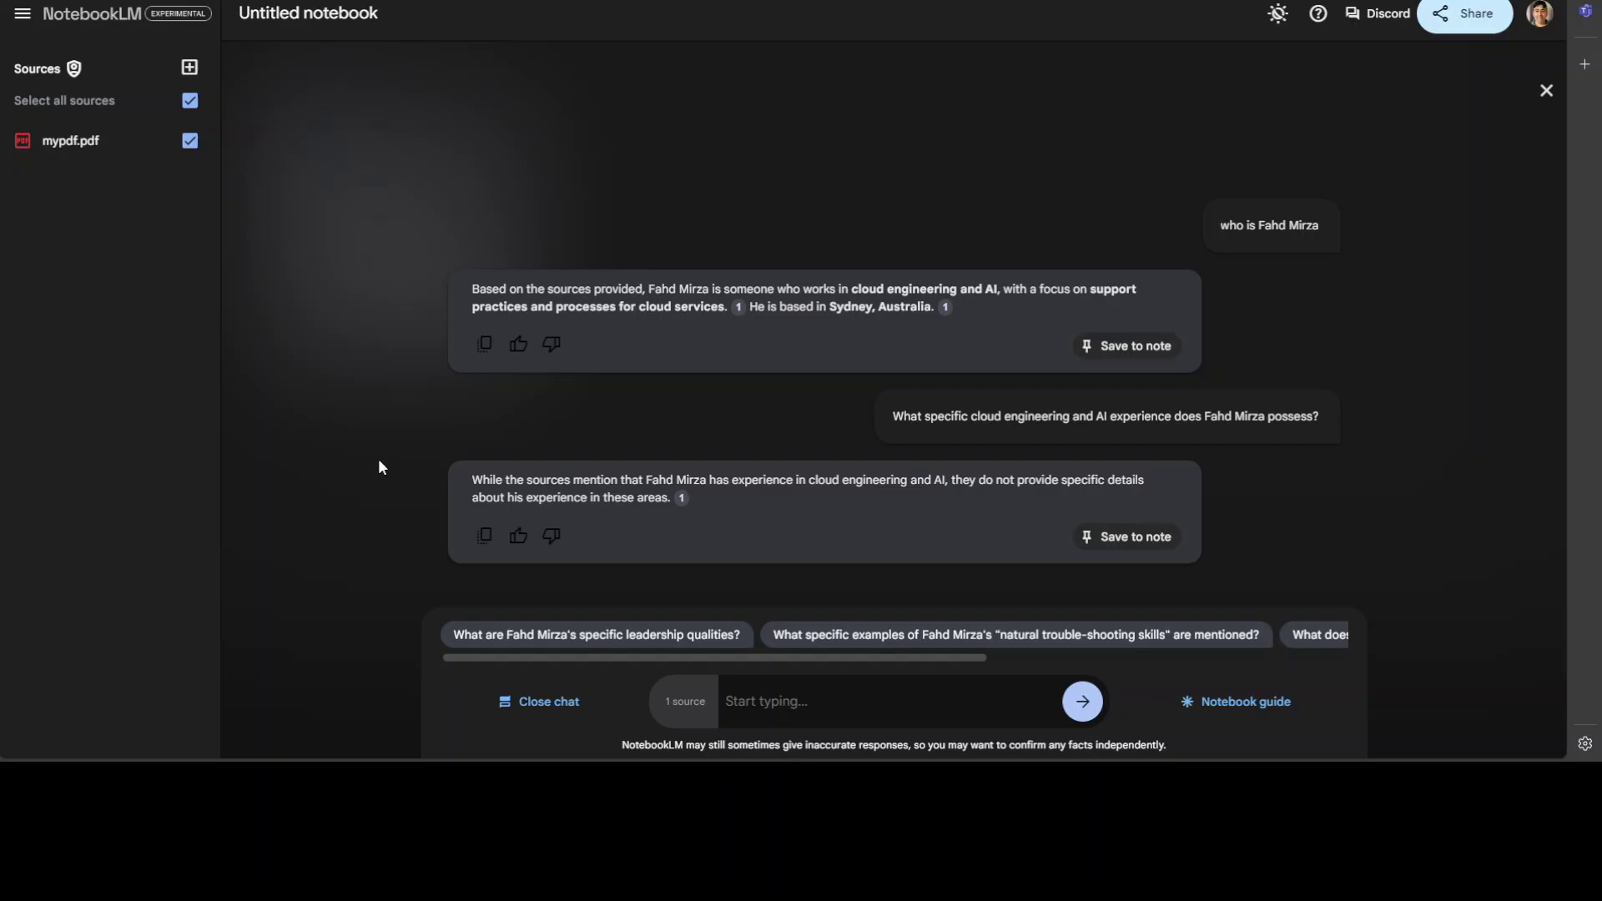
Add oracledocs.pdf as a second source and uncheck mypdf.pdf so chat uses oracledocs.pdf alone
left_click(190, 69)
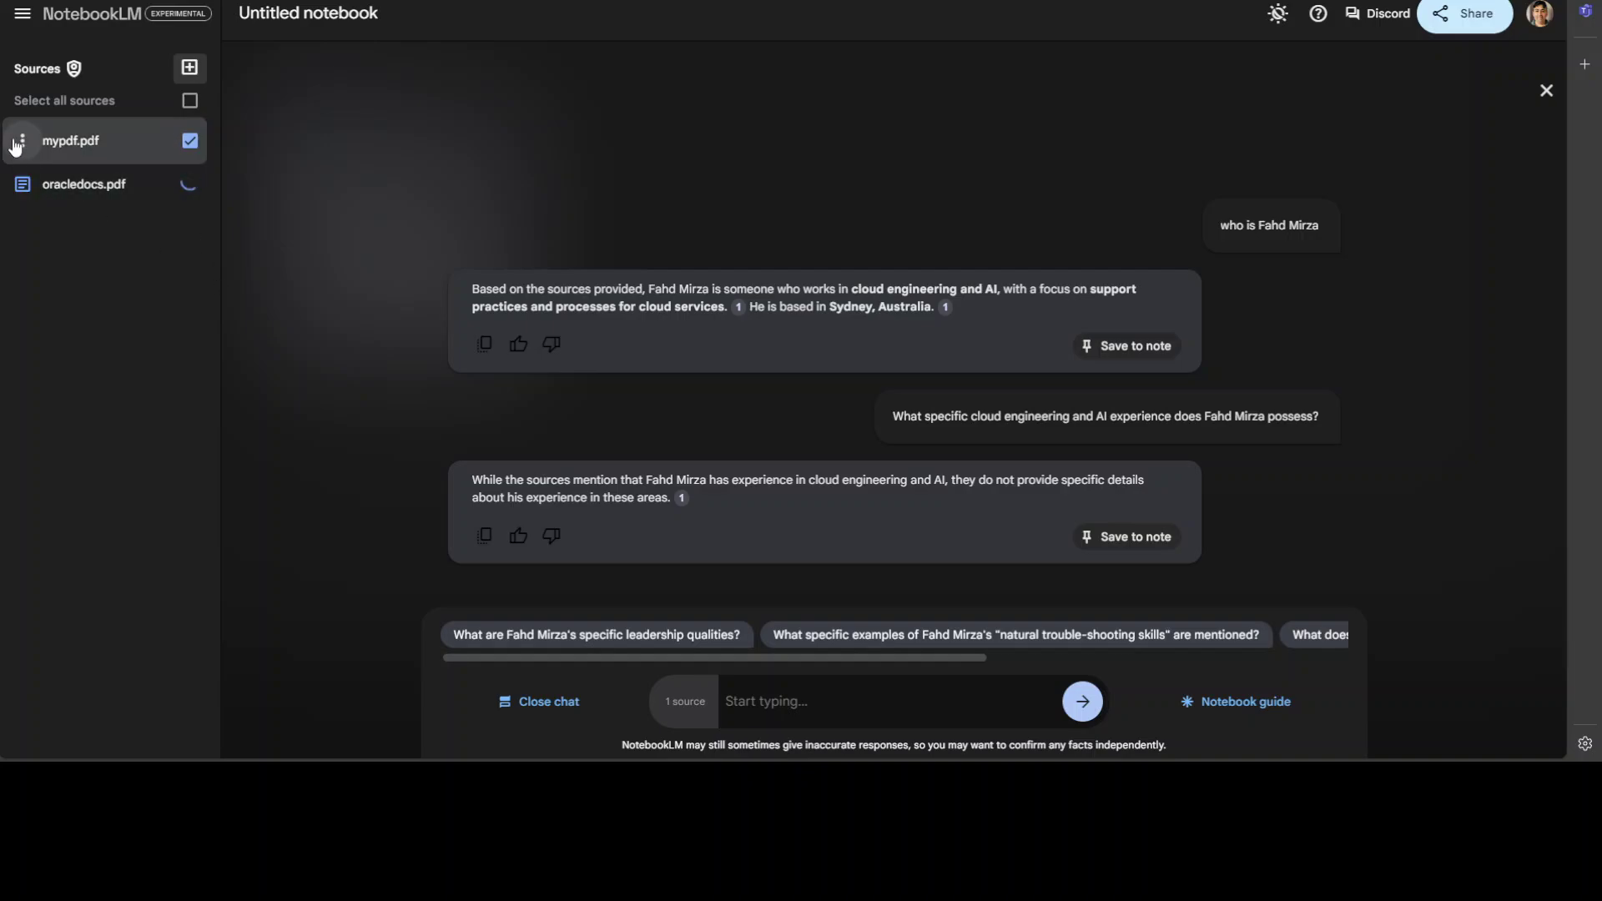
left_click(23, 147)
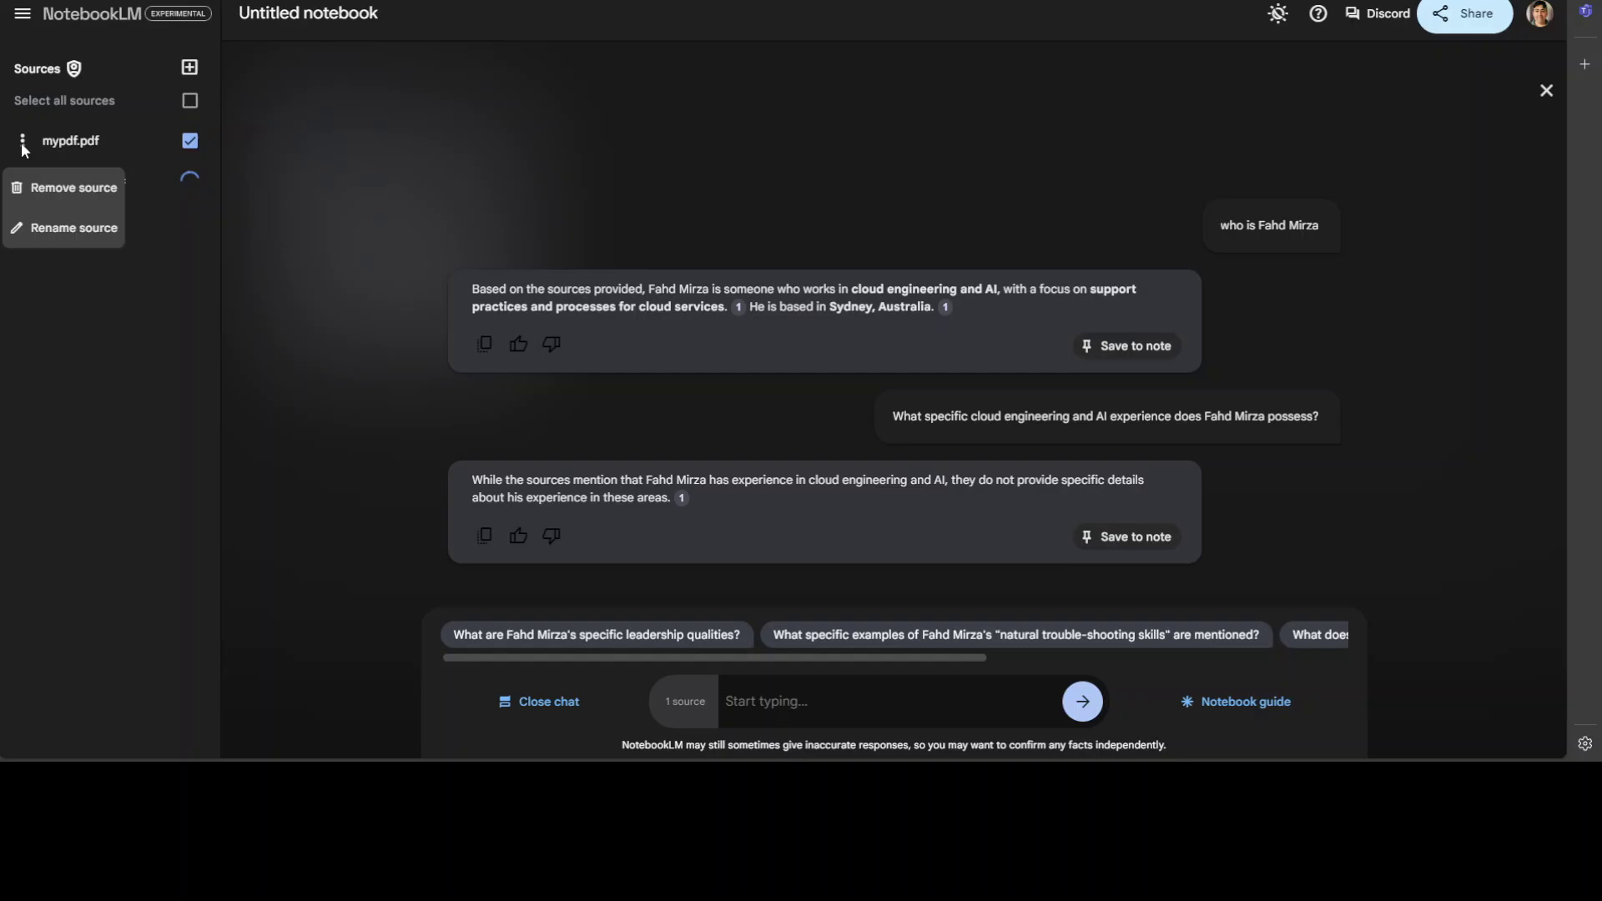
left_click(88, 385)
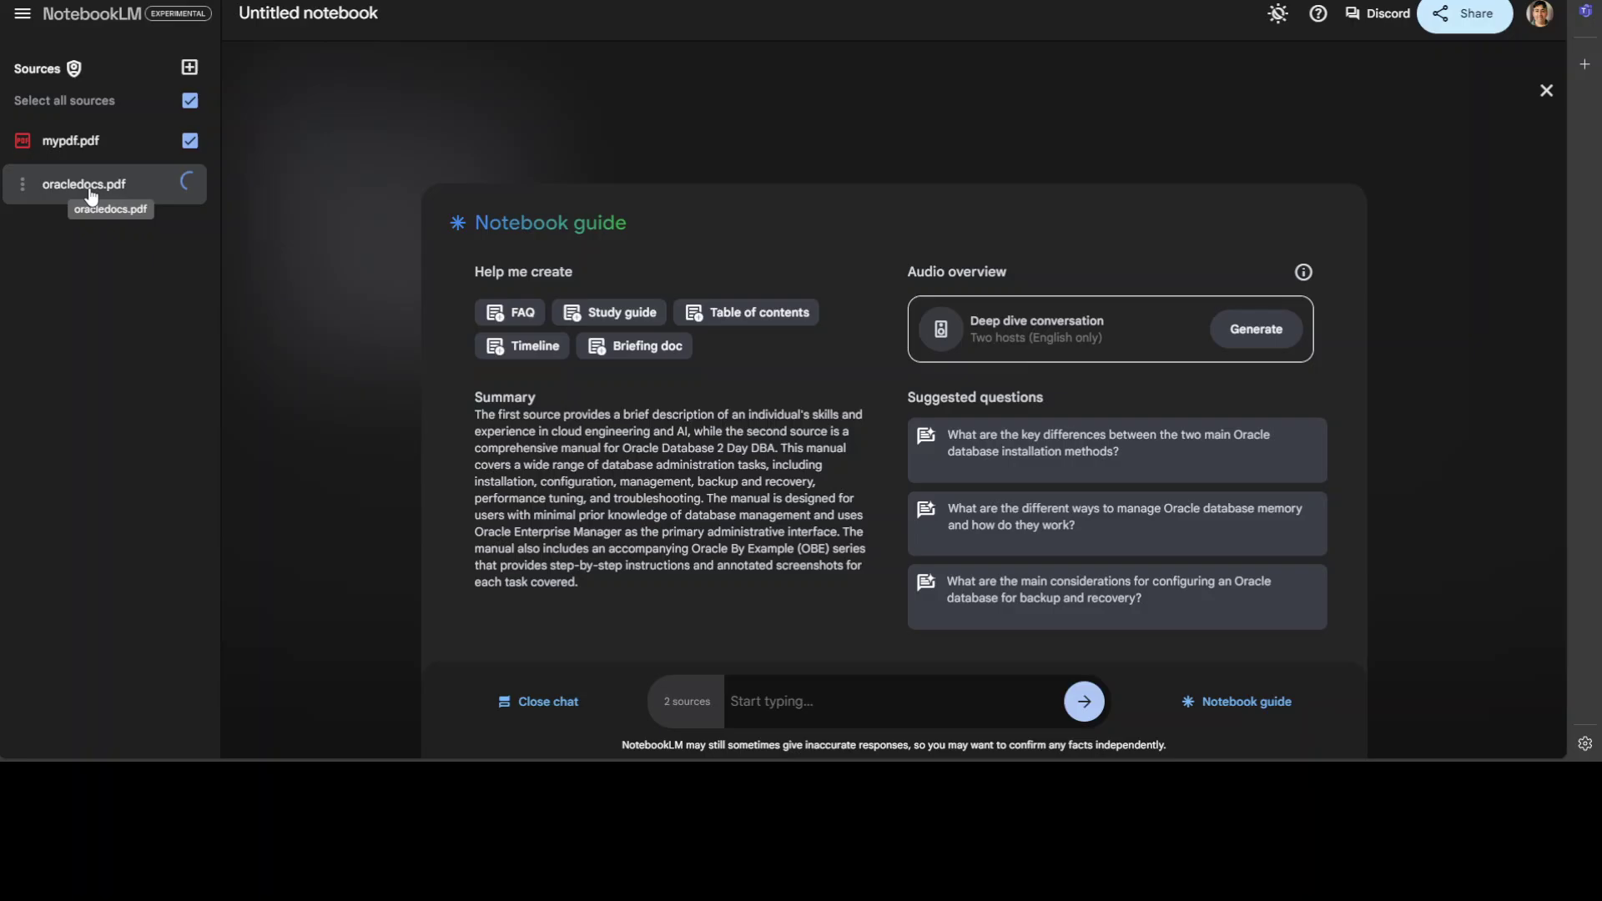
left_click(807, 707)
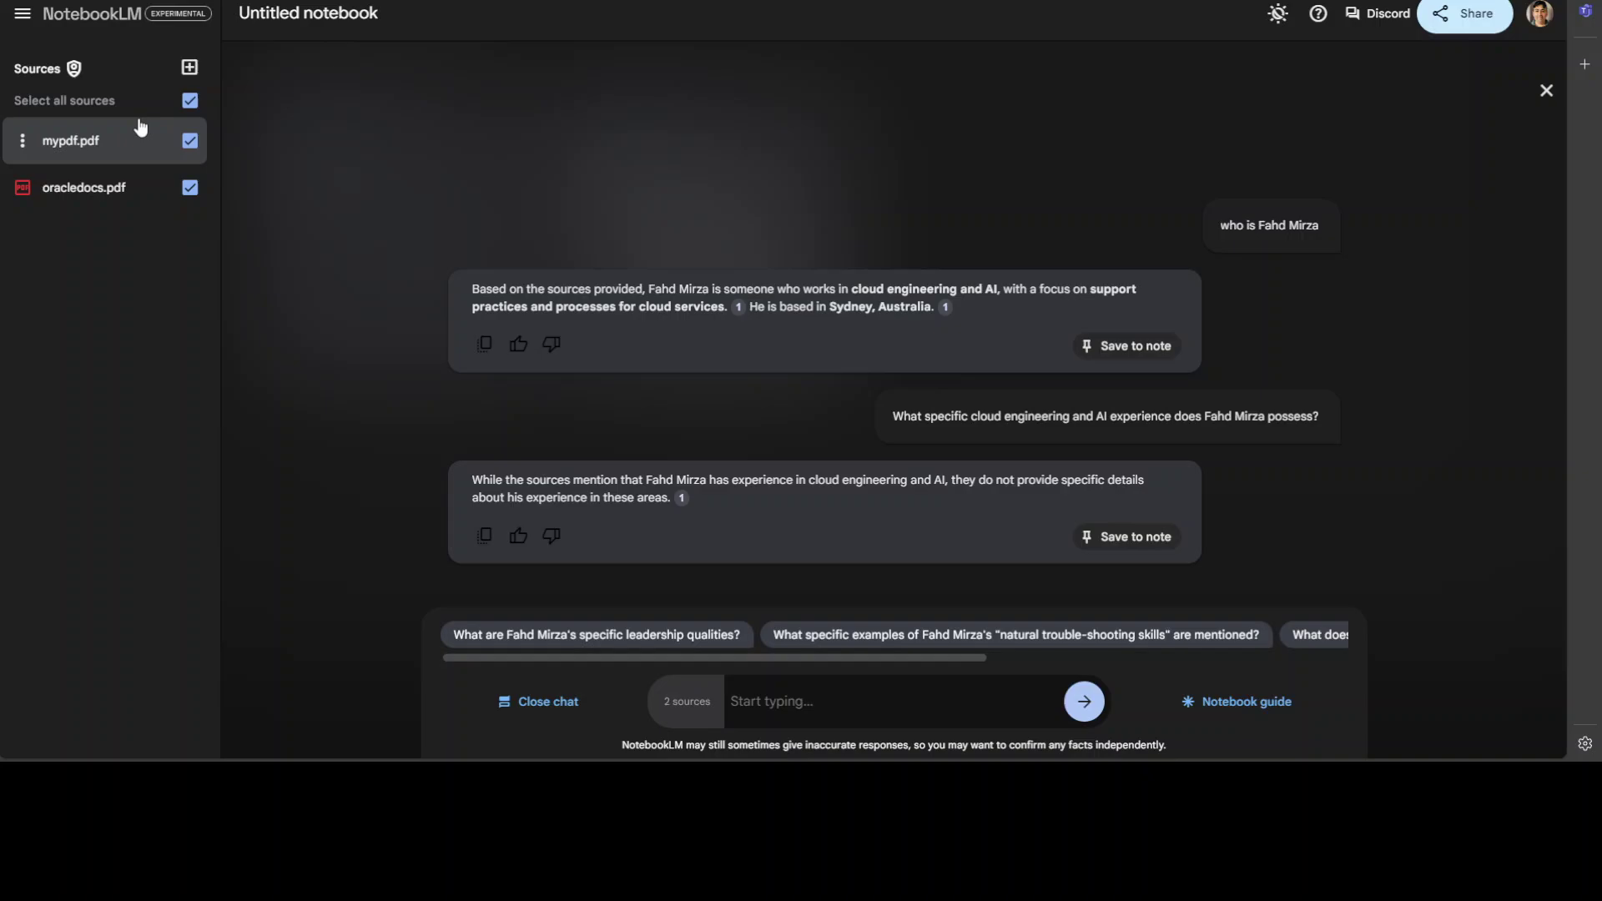
left_click(189, 141)
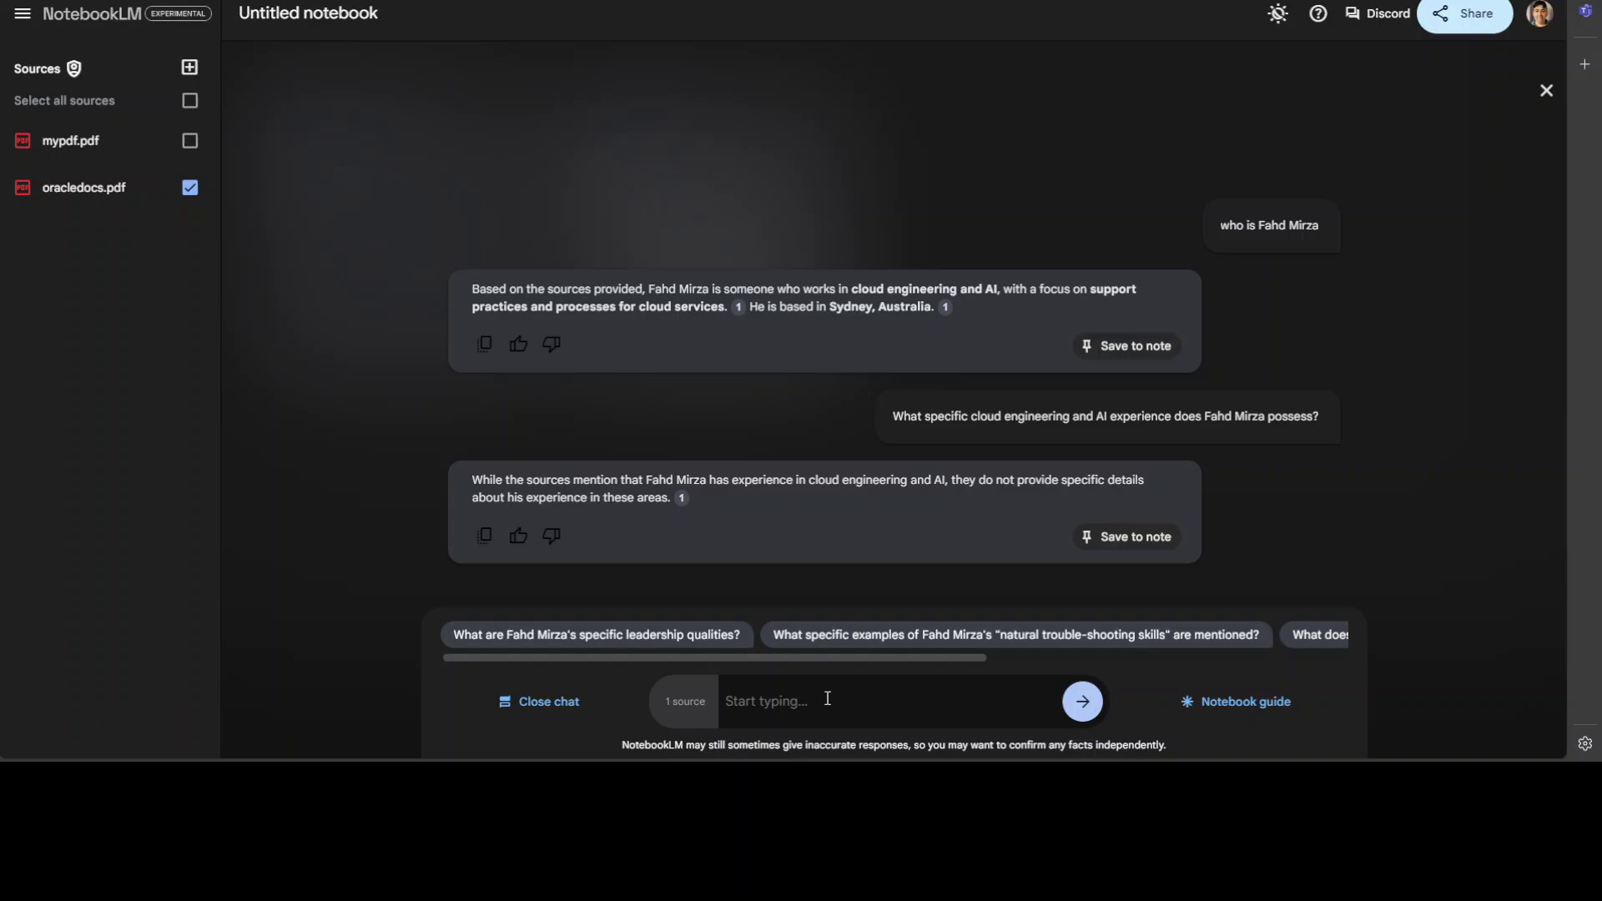
Ask the chat 'What is PMON in Oracle database'
type("What is PMON in Oracle database")
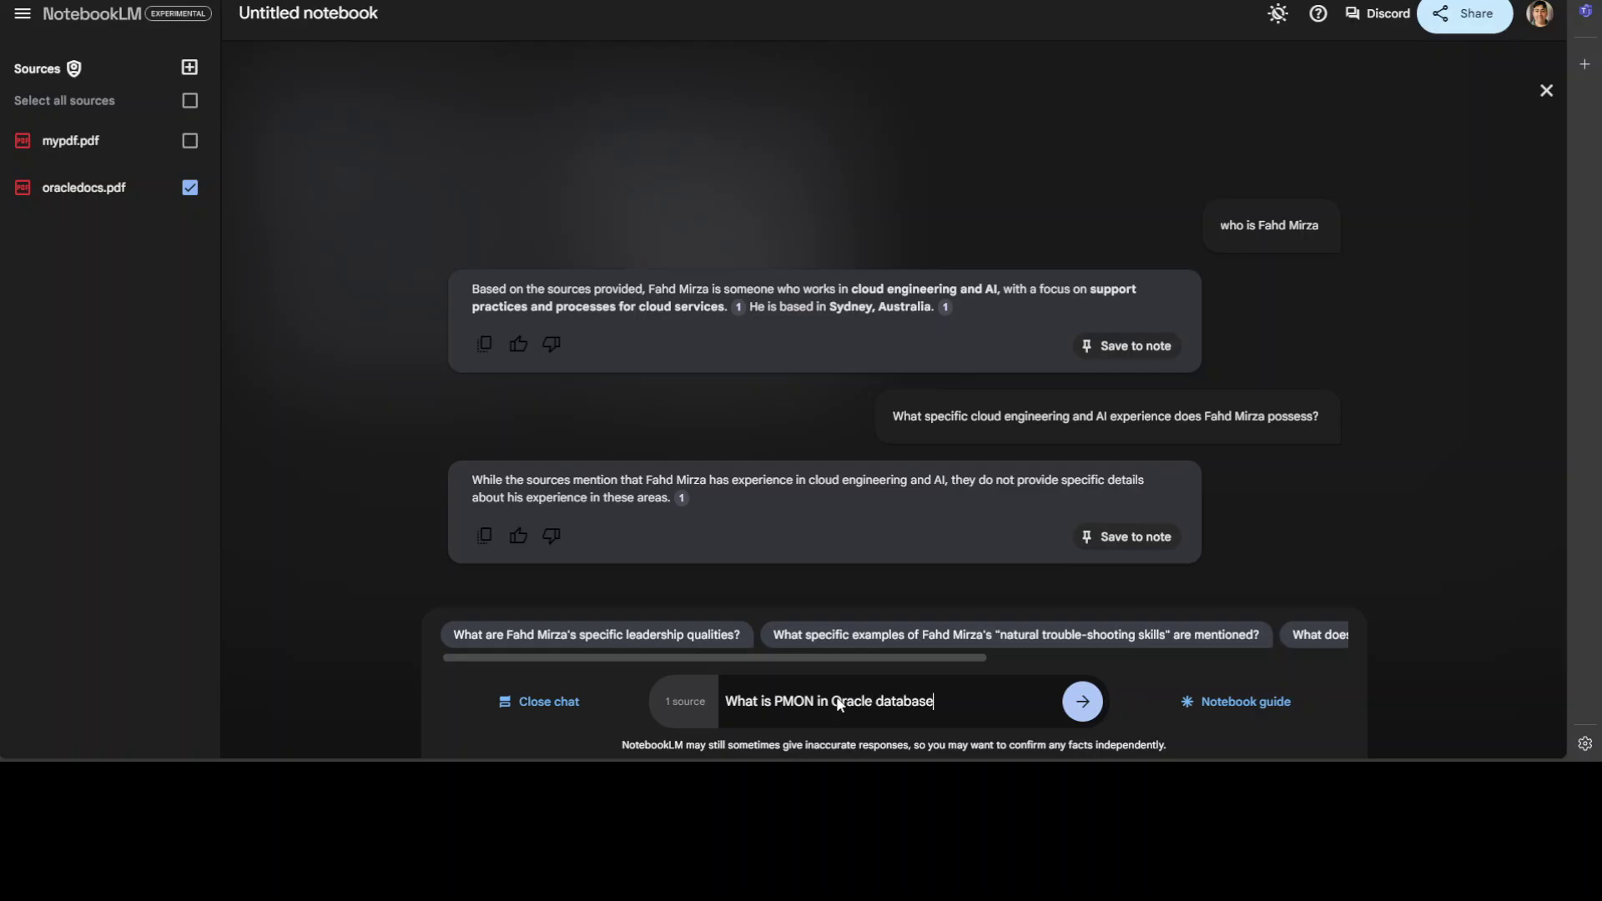
key("Return")
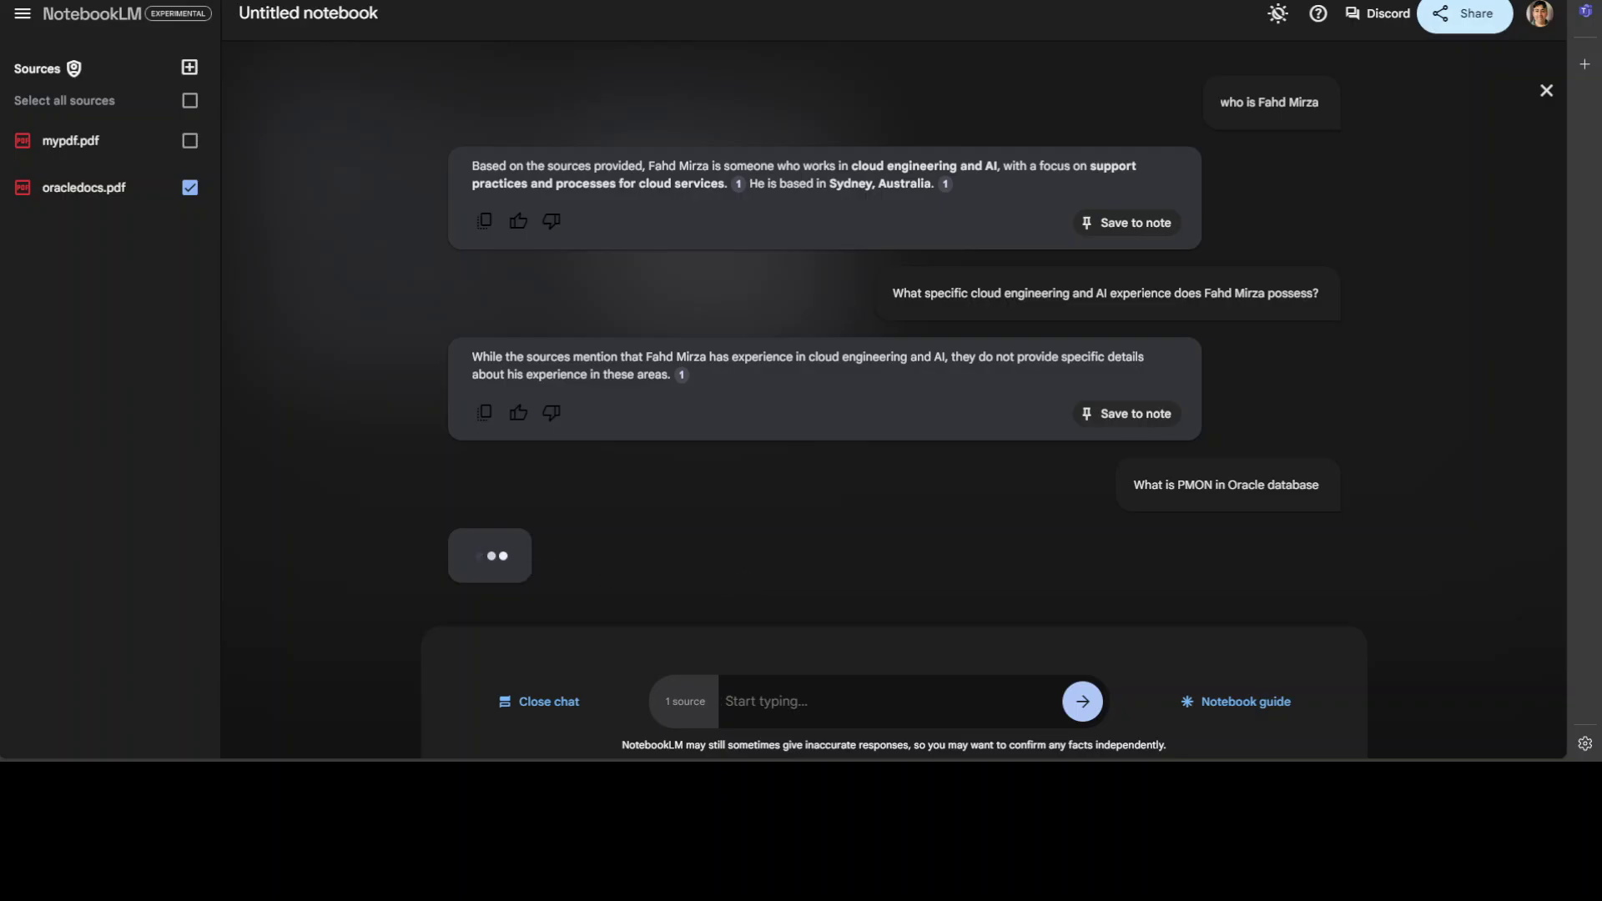
Review the Oracle Database FAQ note and the PMON answer's citations, then rate the answer helpful
left_click(309, 561)
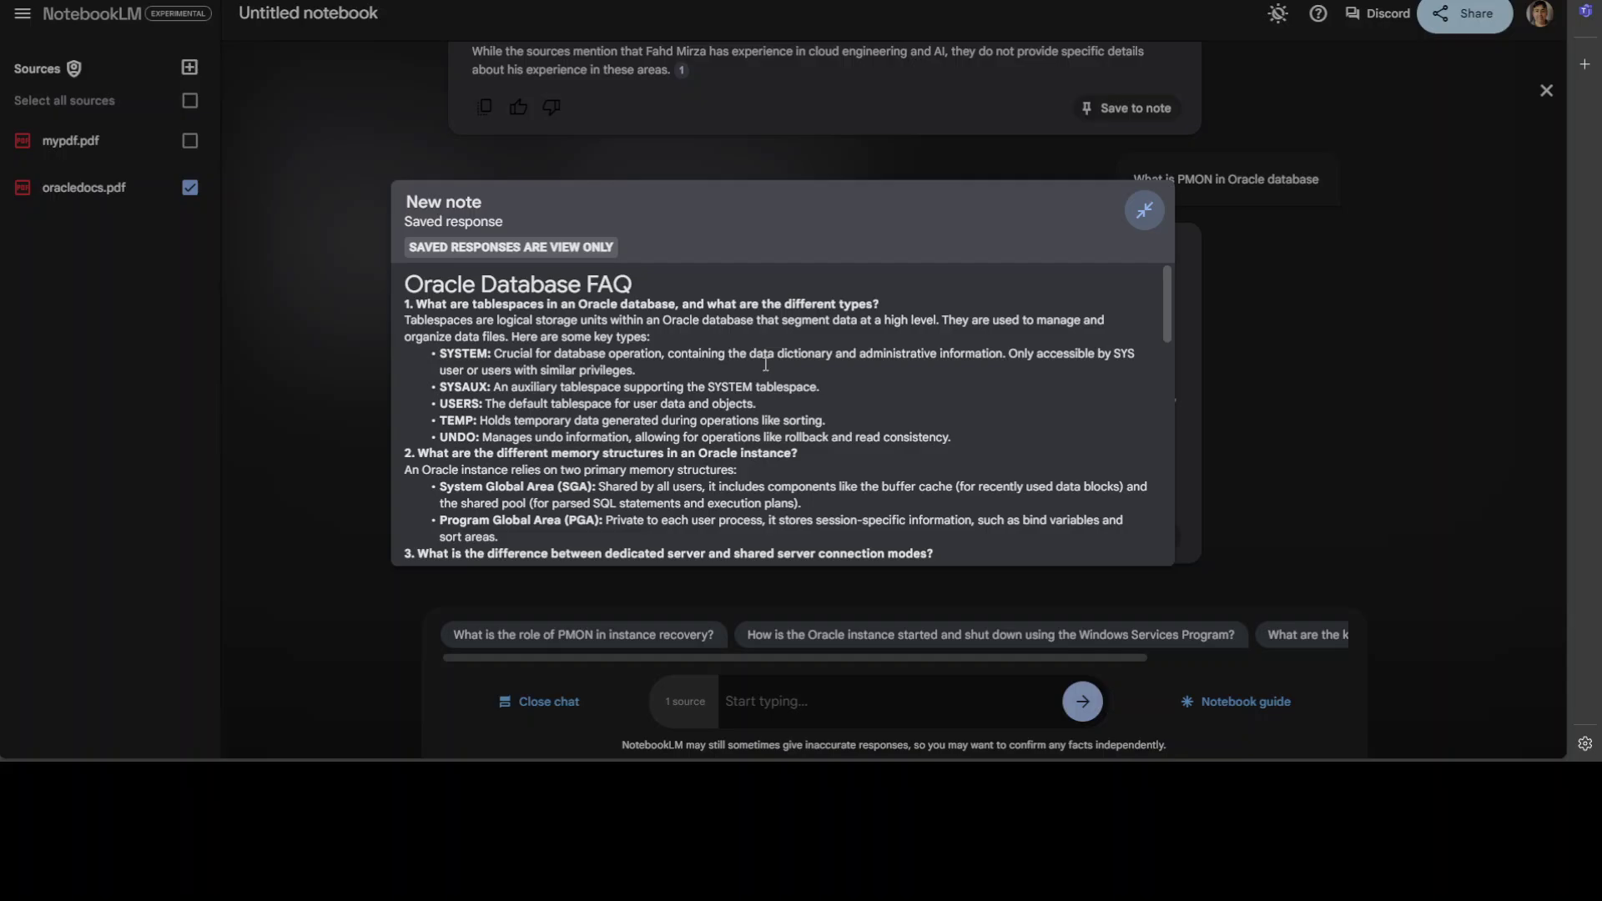
left_click(1146, 212)
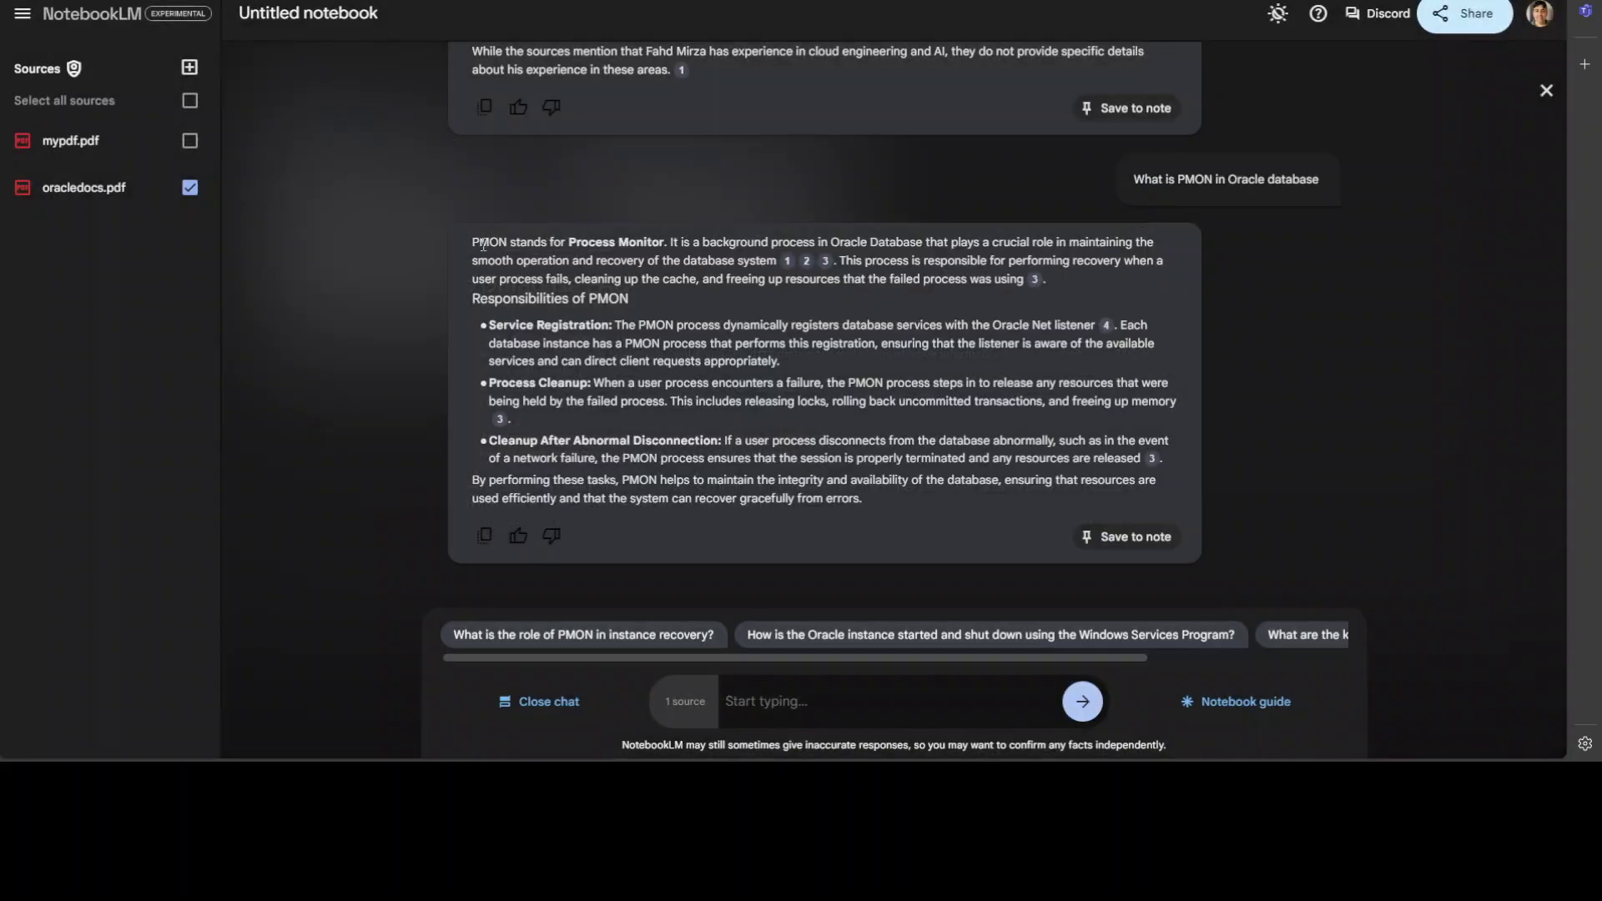
left_click_drag(474, 243, 663, 343)
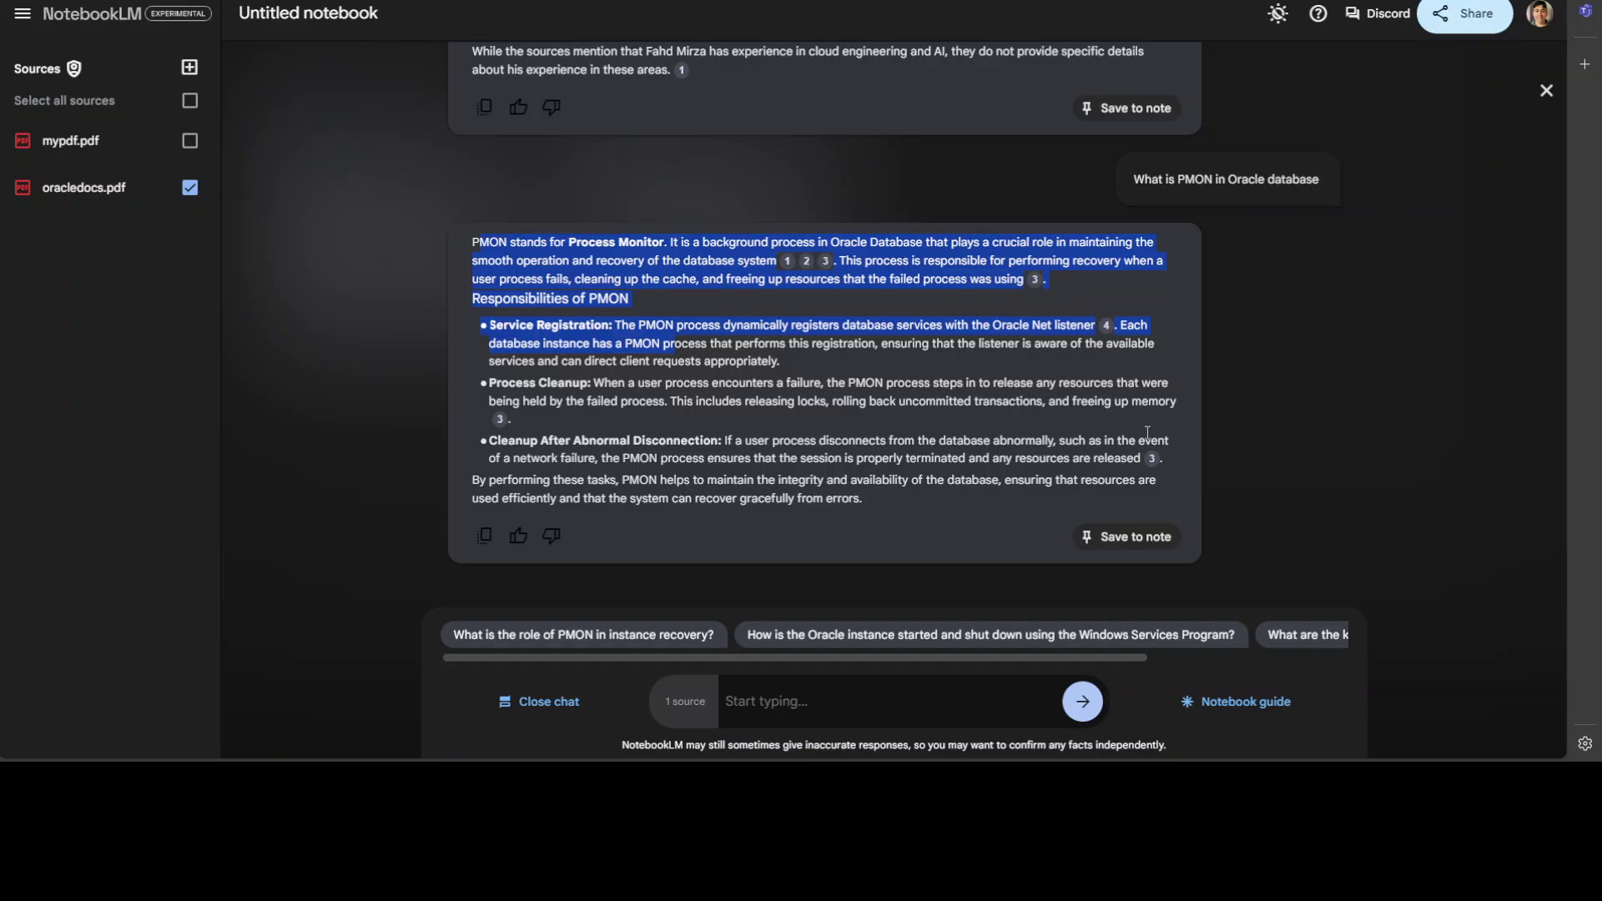
left_click(954, 376)
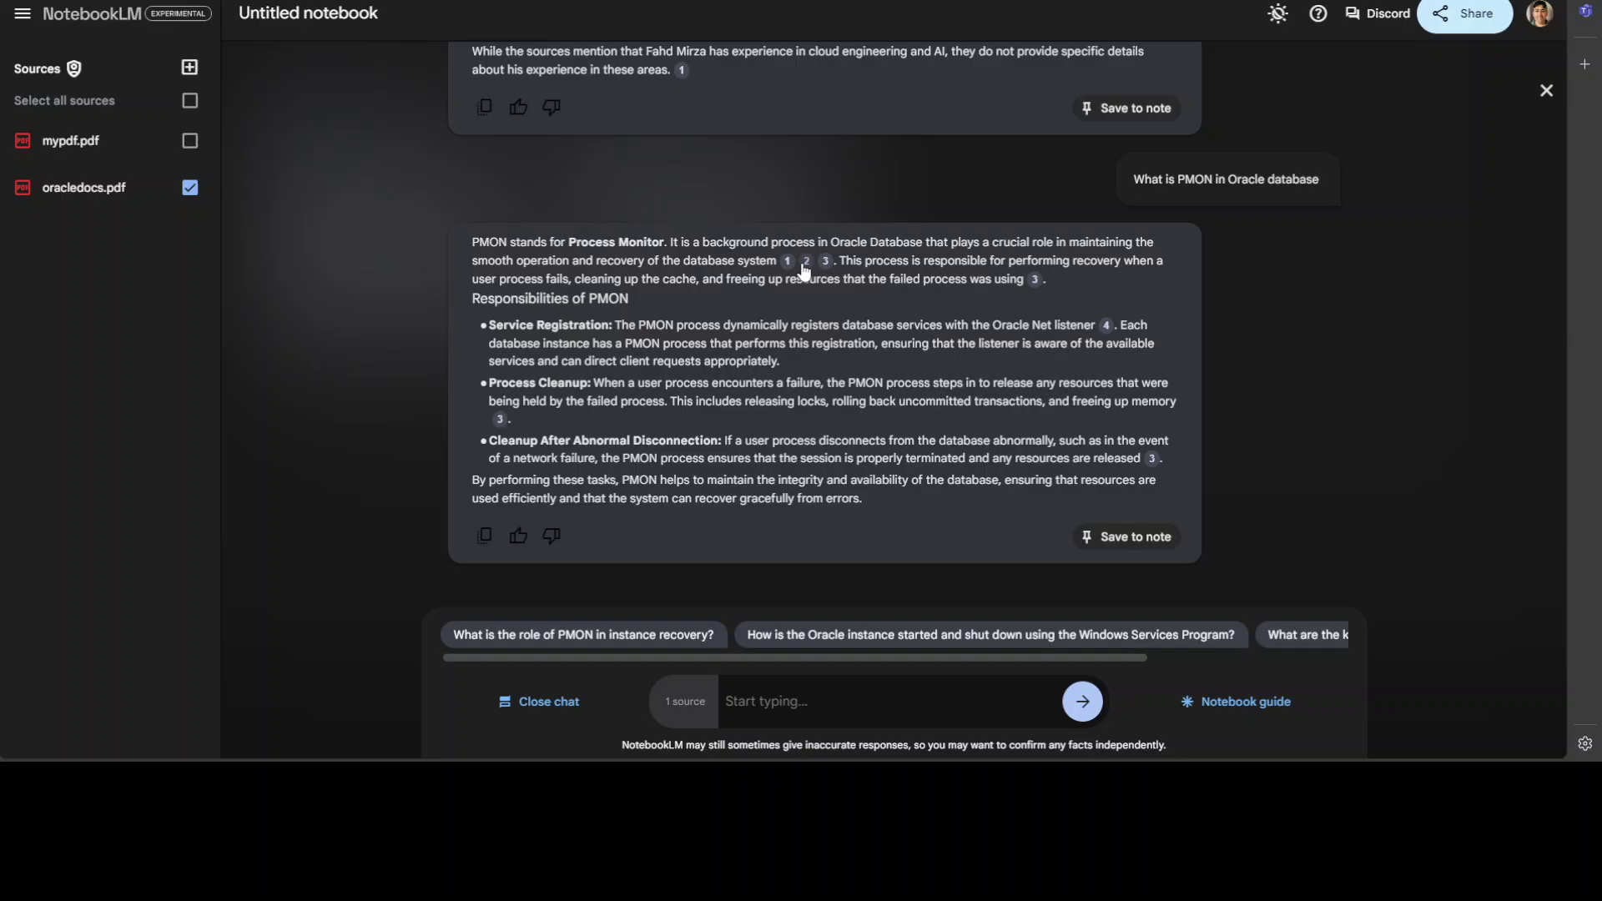
mouse_move(825, 269)
mouse_move(1107, 327)
left_click(518, 539)
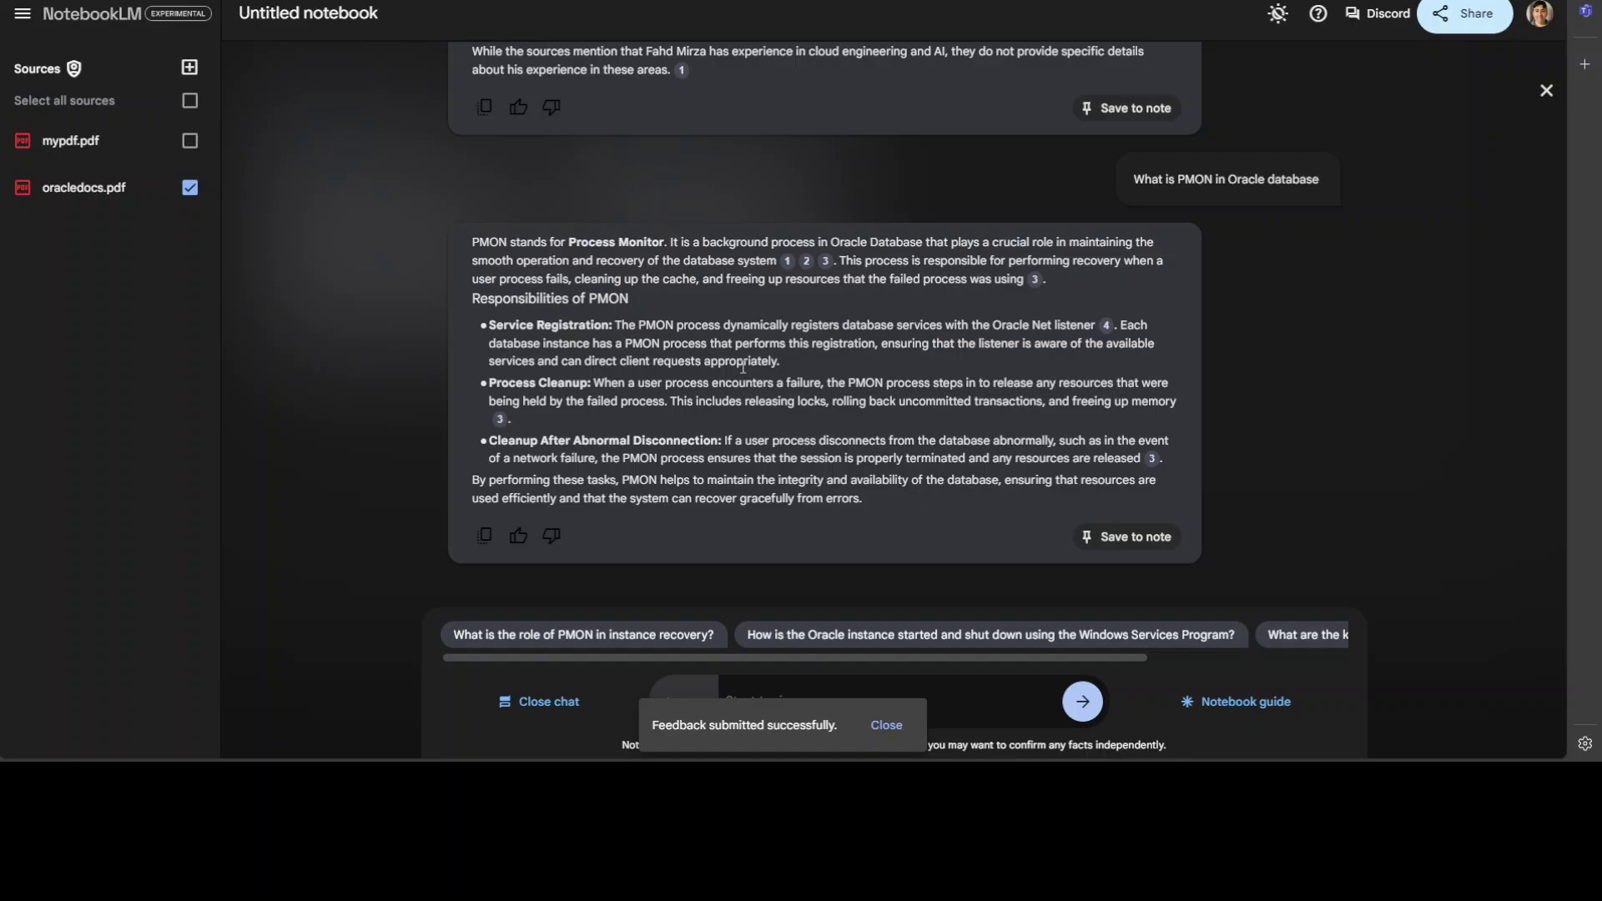
Toggle the sources panel and theme, close the chat to view notes, and return to the home page
left_click(27, 22)
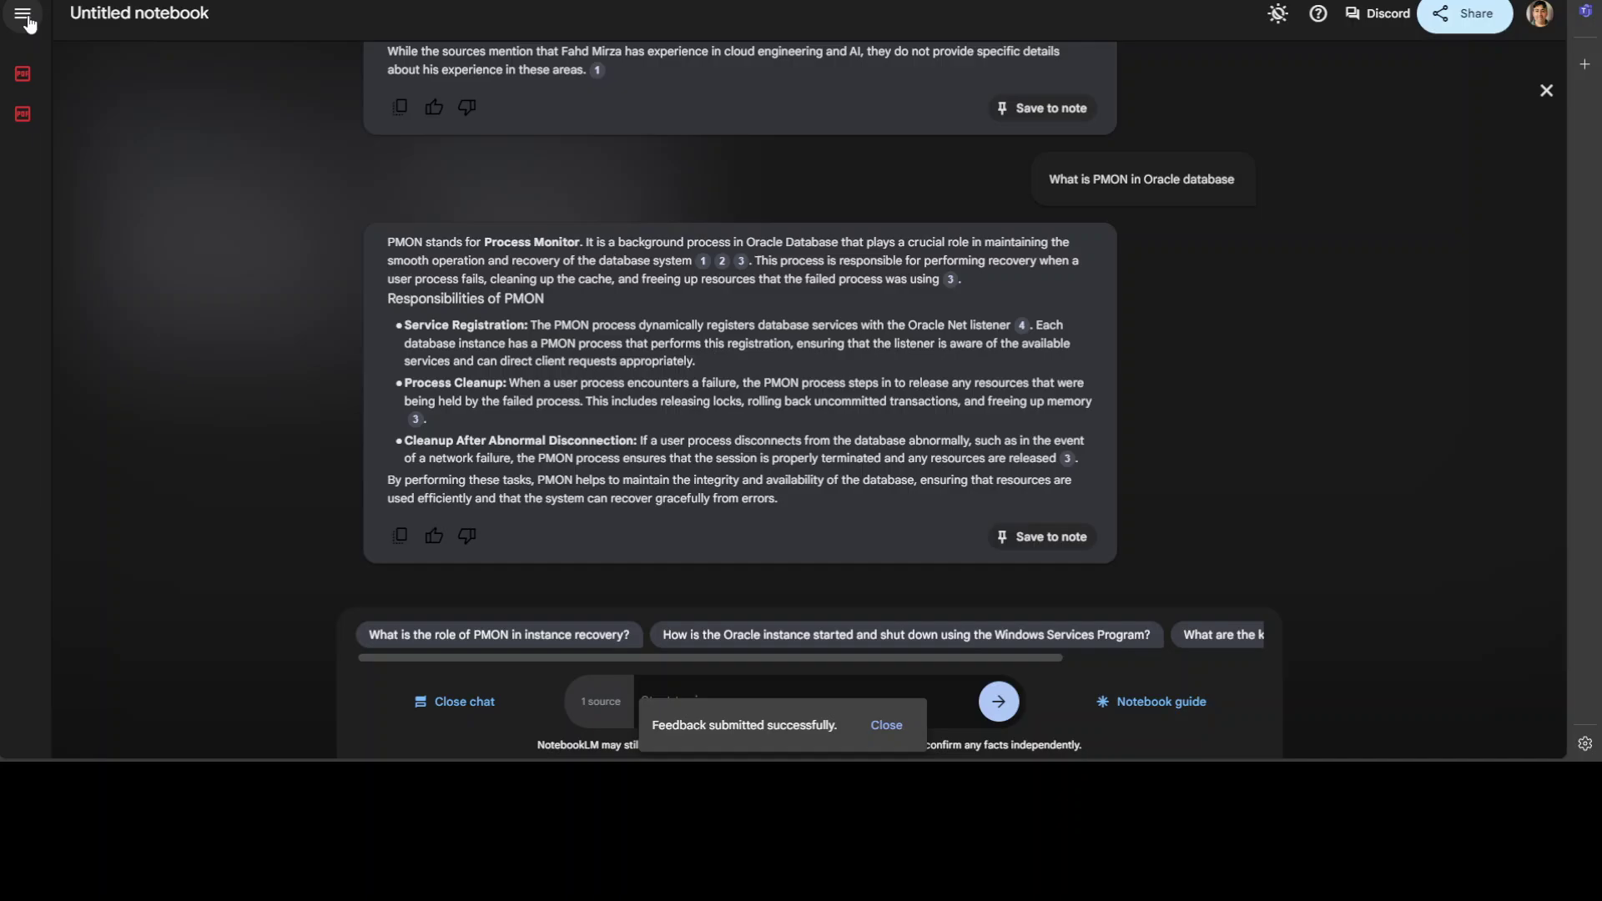
left_click(27, 23)
left_click(28, 23)
left_click(1274, 21)
left_click(1274, 20)
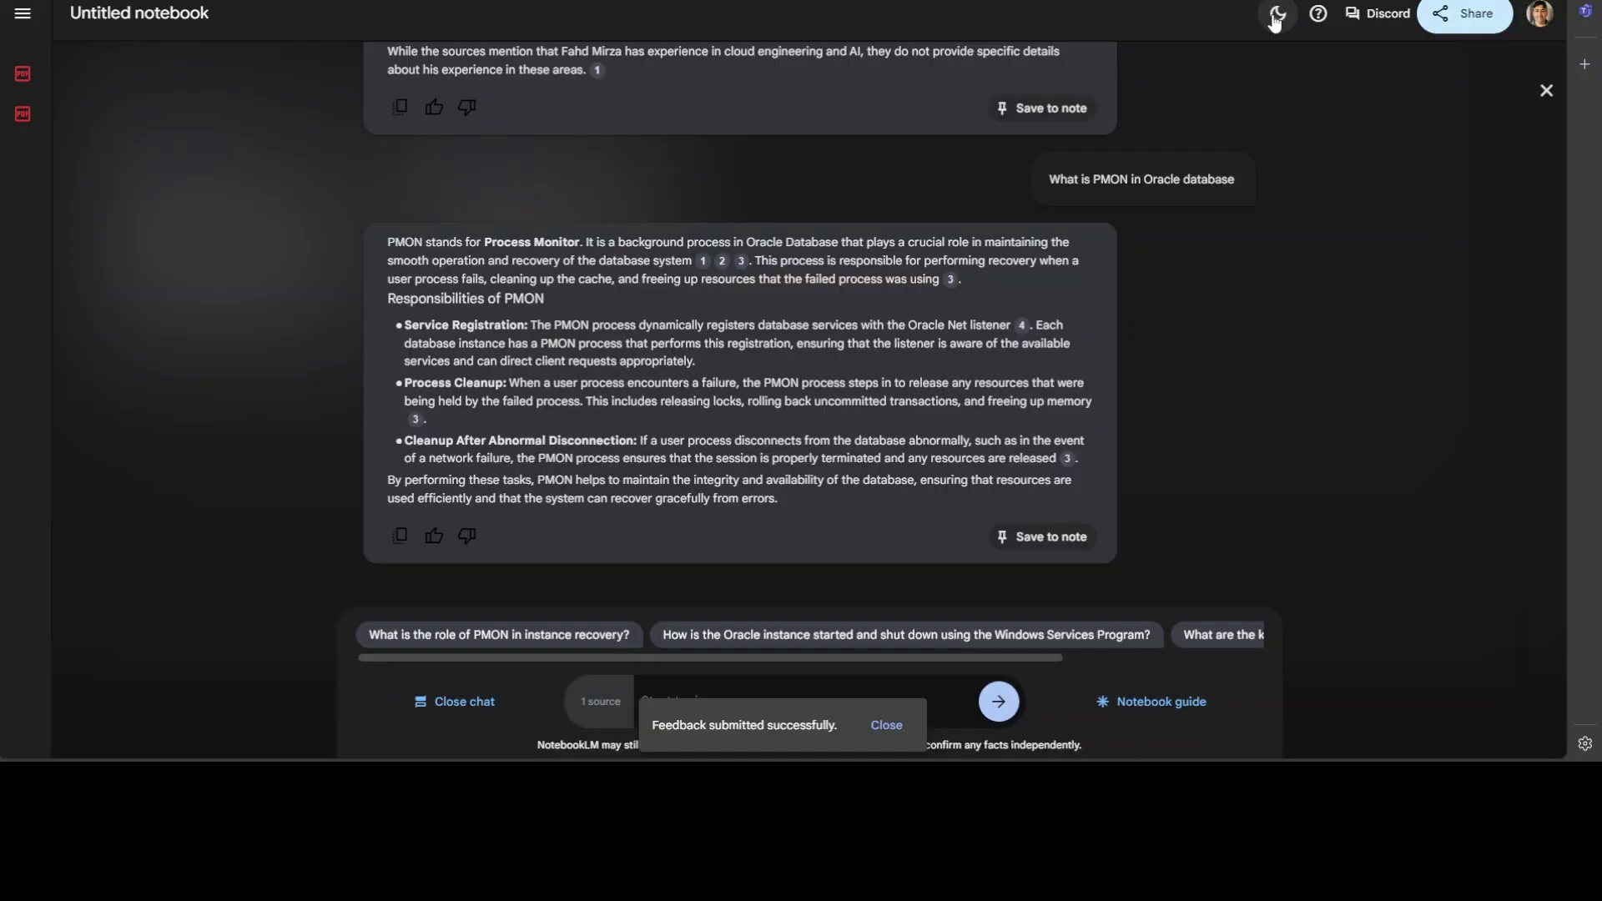
left_click(1546, 91)
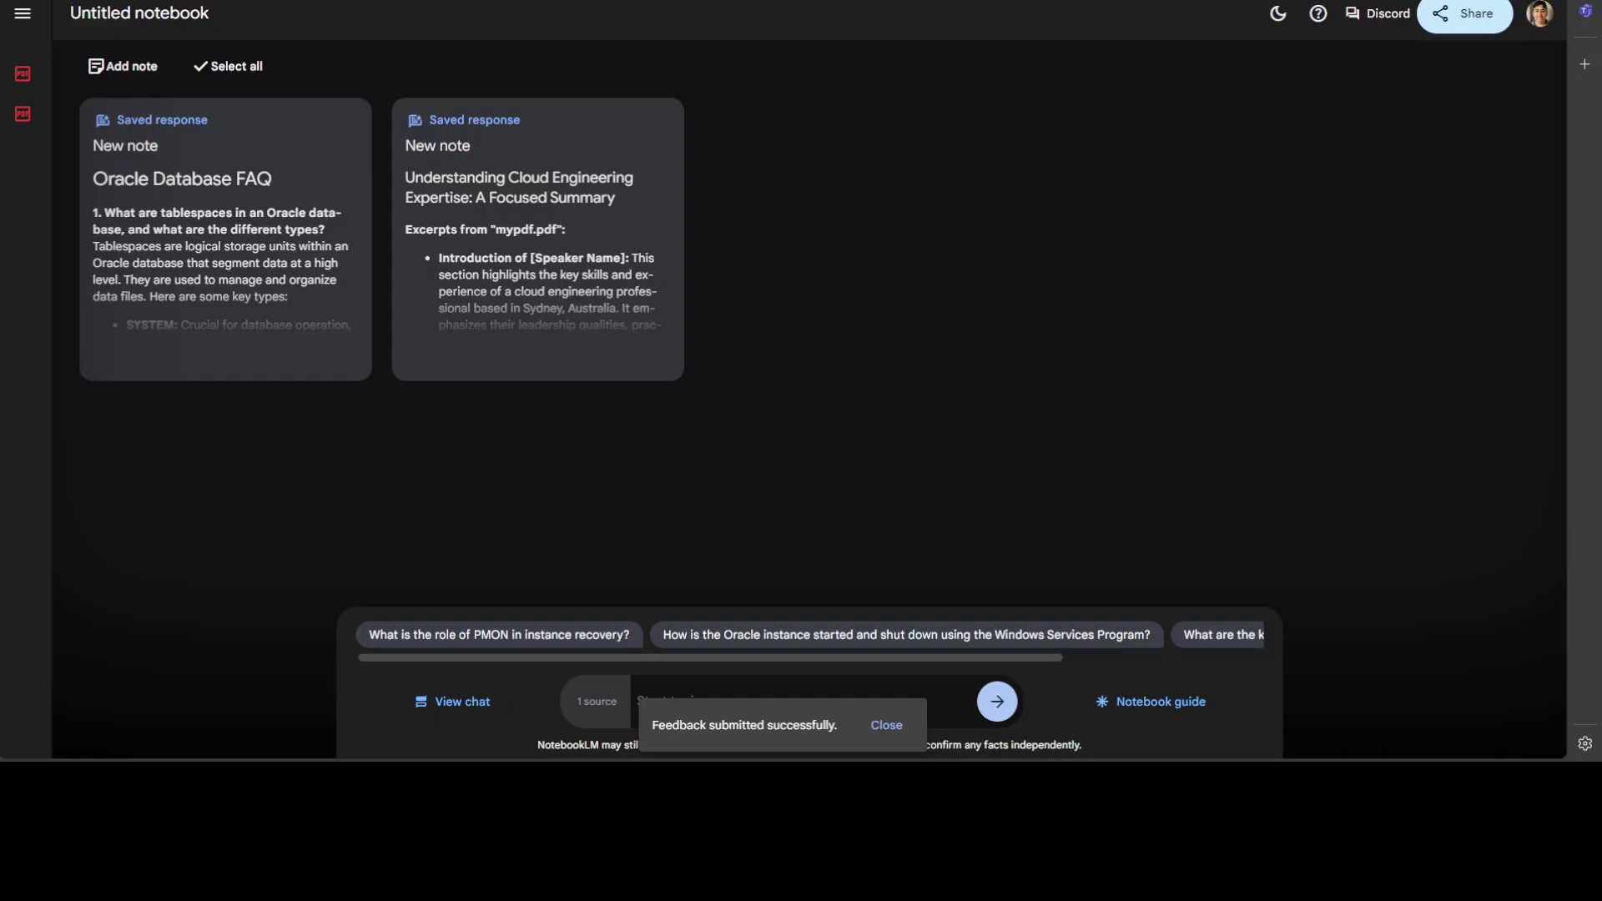
key("alt+Left")
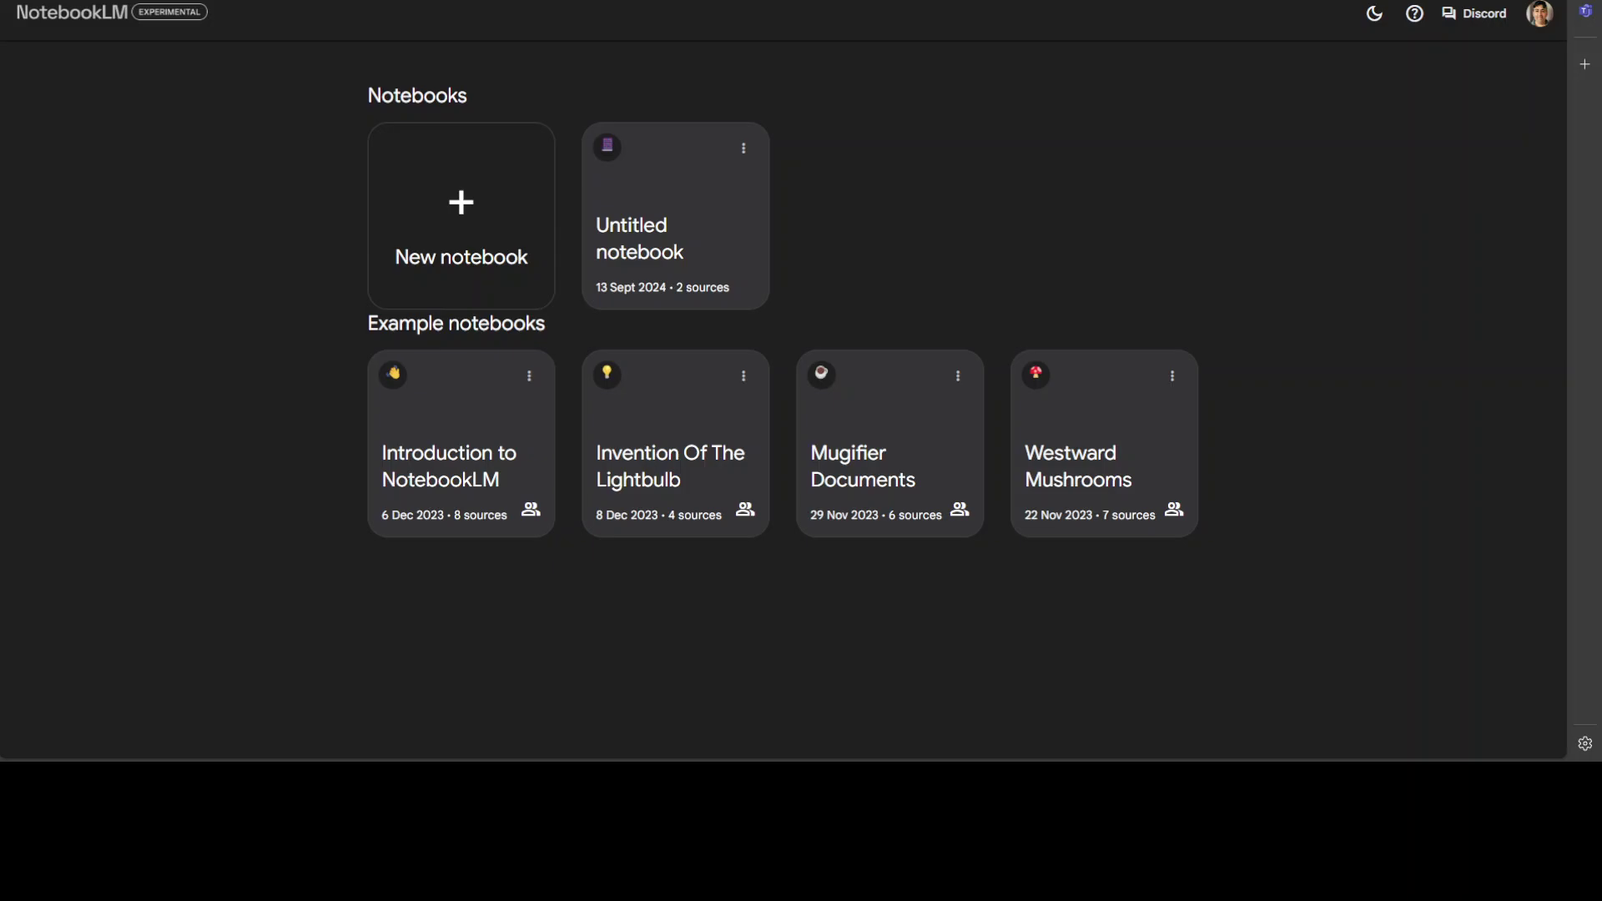
Open the Westward Mushrooms example notebook and browse its 'Things to think about' note and notes grid
left_click(1074, 482)
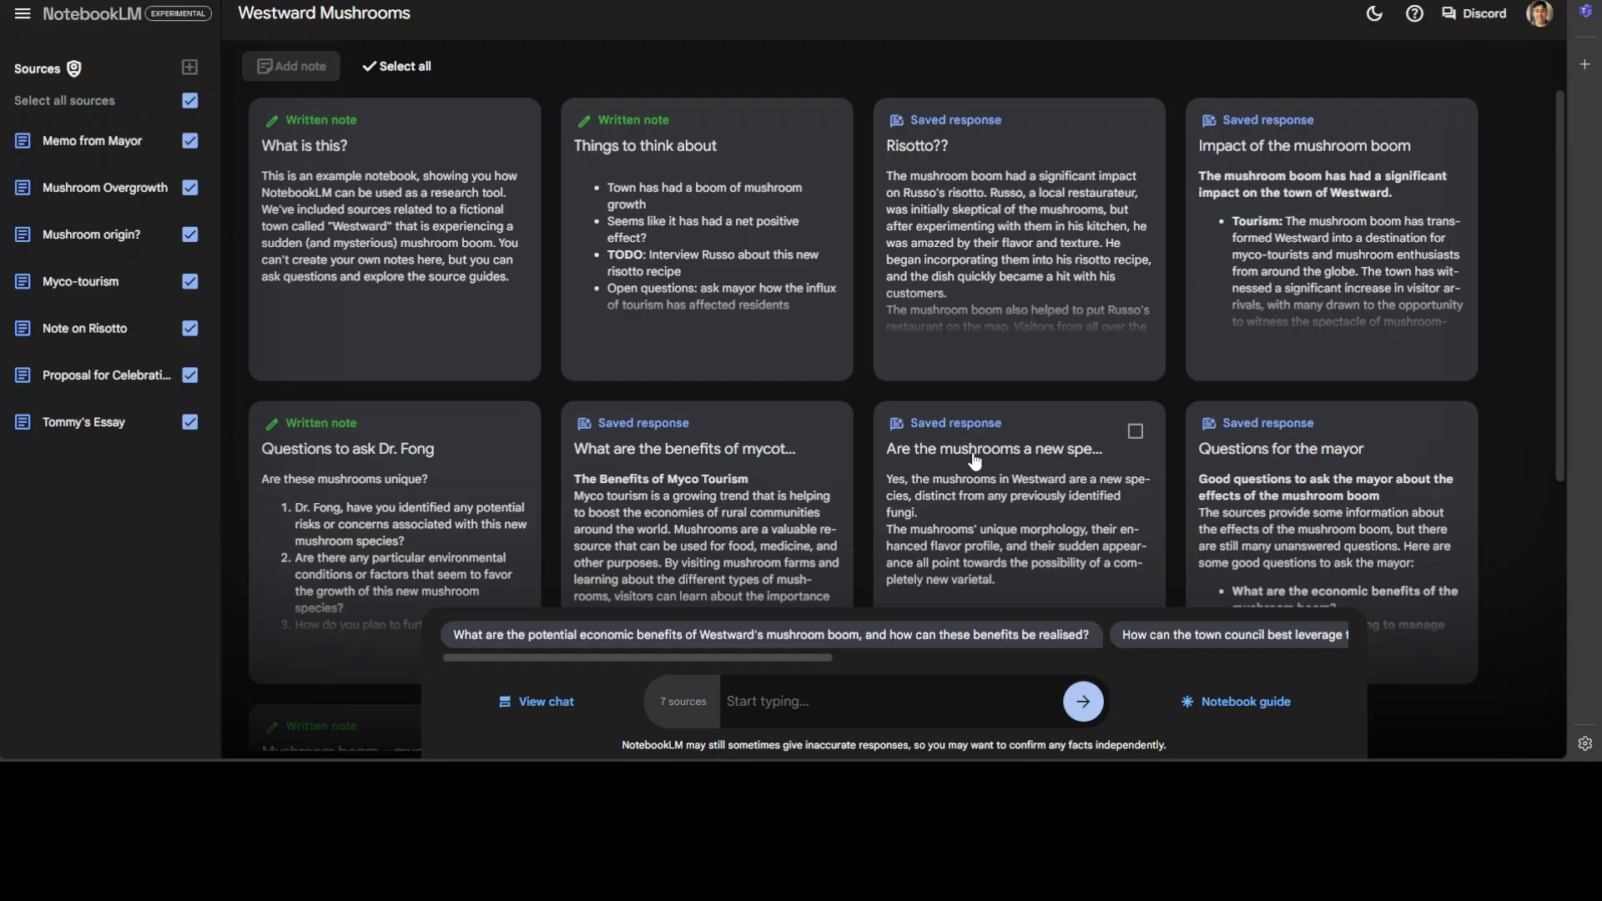
left_click(623, 197)
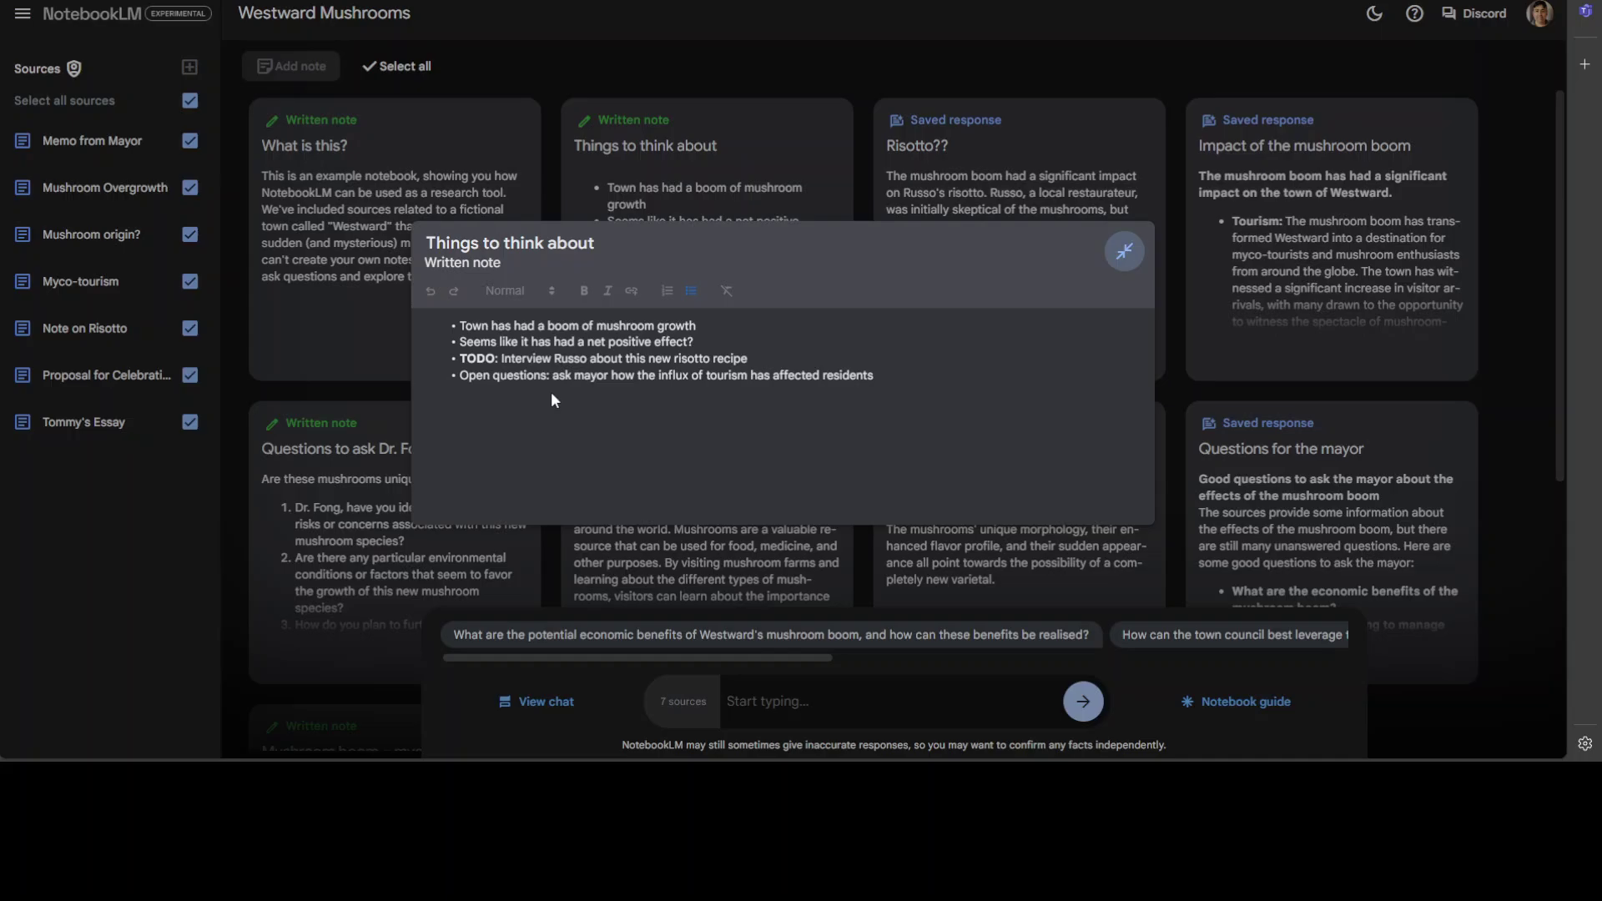
left_click(1124, 252)
scroll(1126, 276, "down", 5)
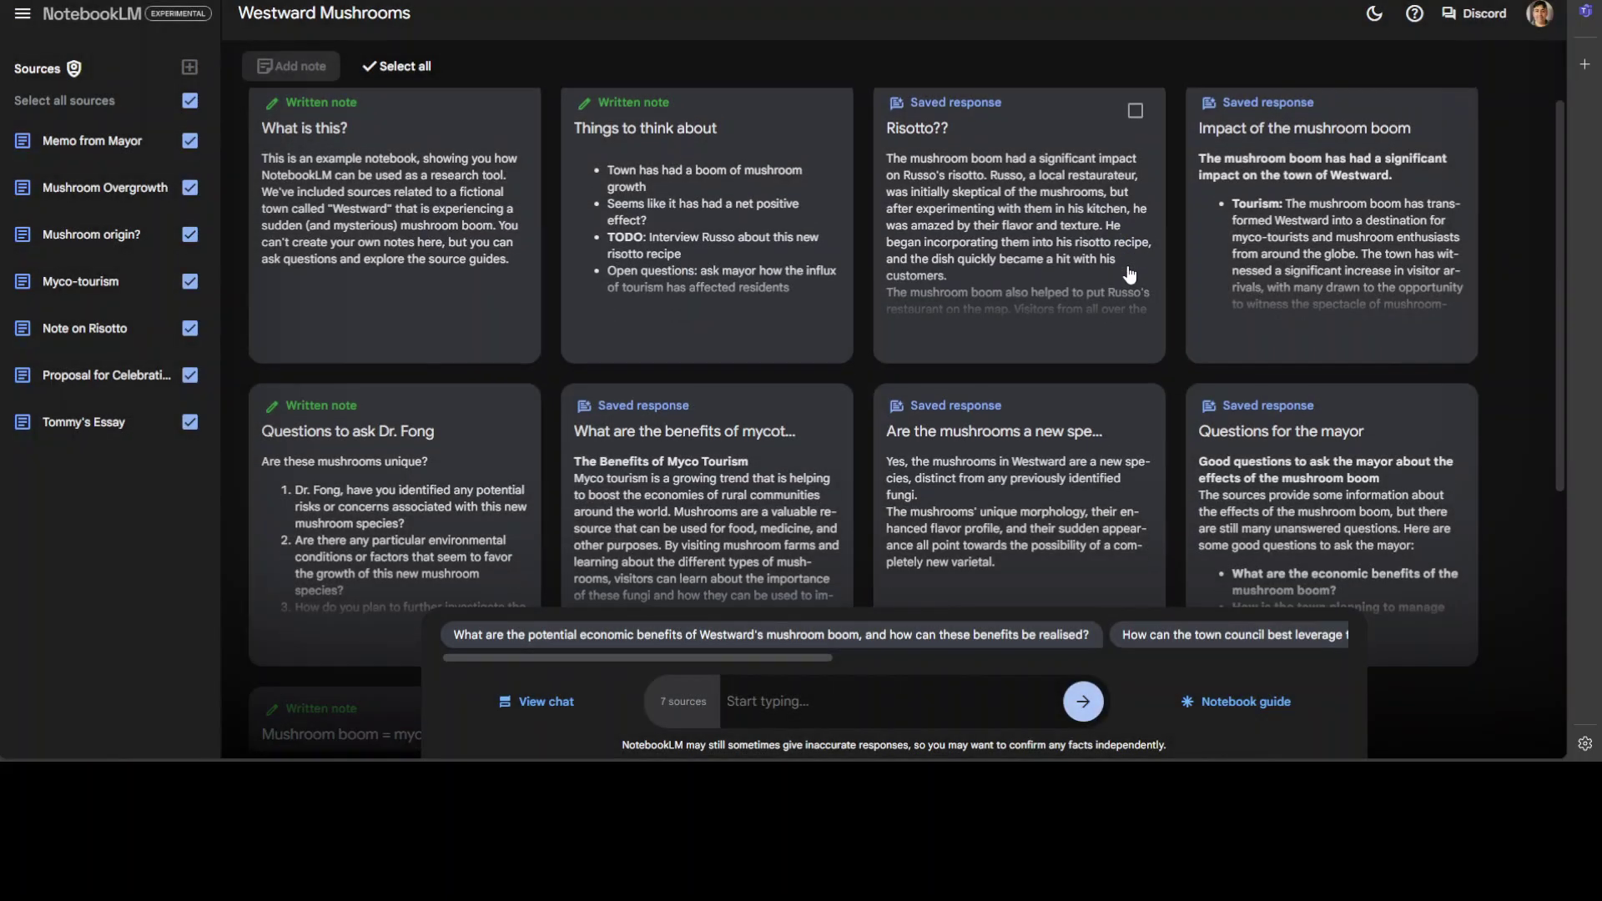
scroll(1123, 276, "up", 5)
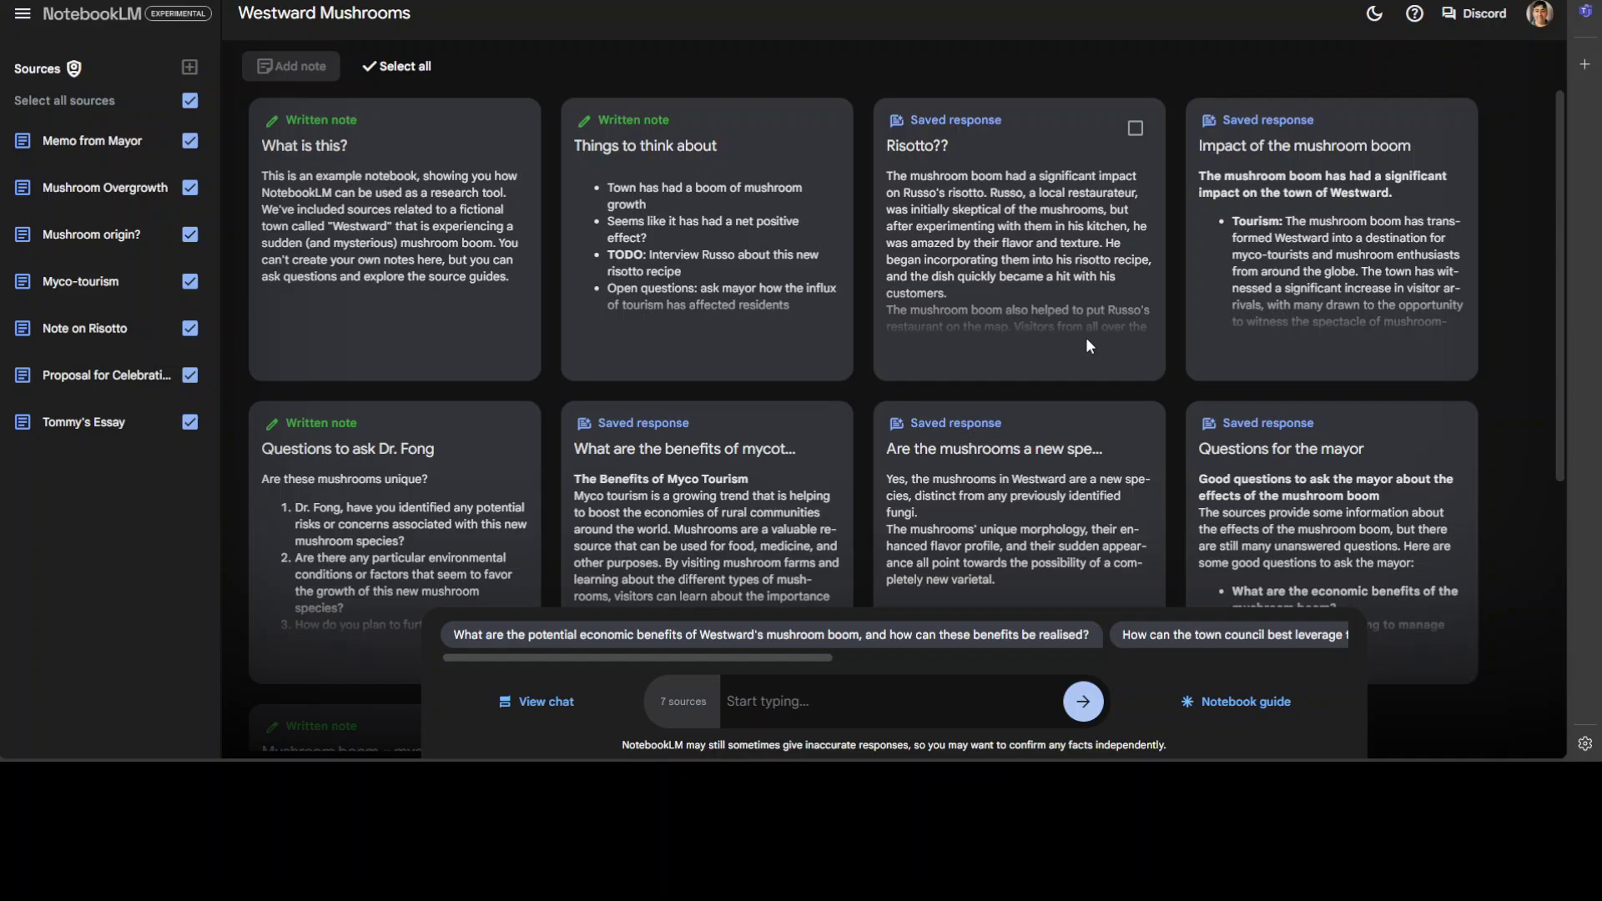